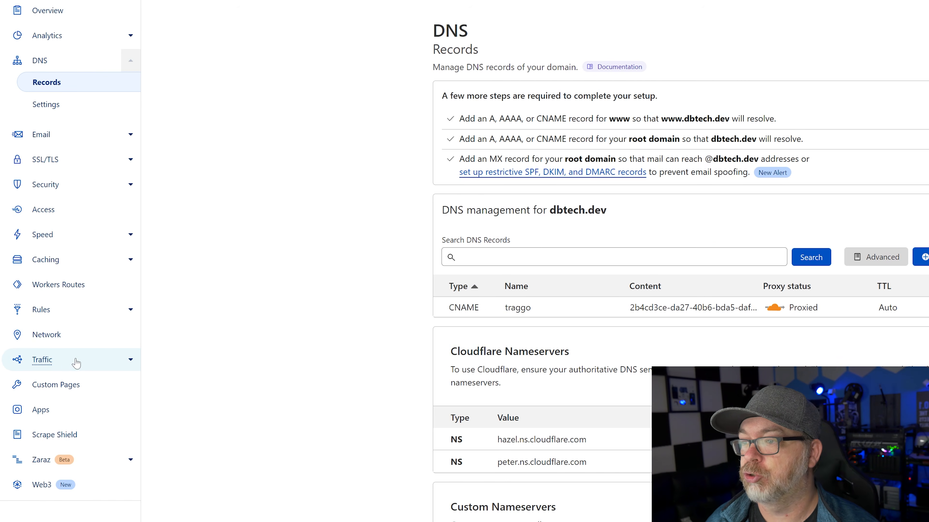
# With the proxied traggo CNAME confirmed for dbtech.dev, open the domain's Traffic settings
pyautogui.click(76, 363)
# Go to Traffic > Cloudflare Tunnel and launch the Zero Trust dashboard
pyautogui.click(69, 356)
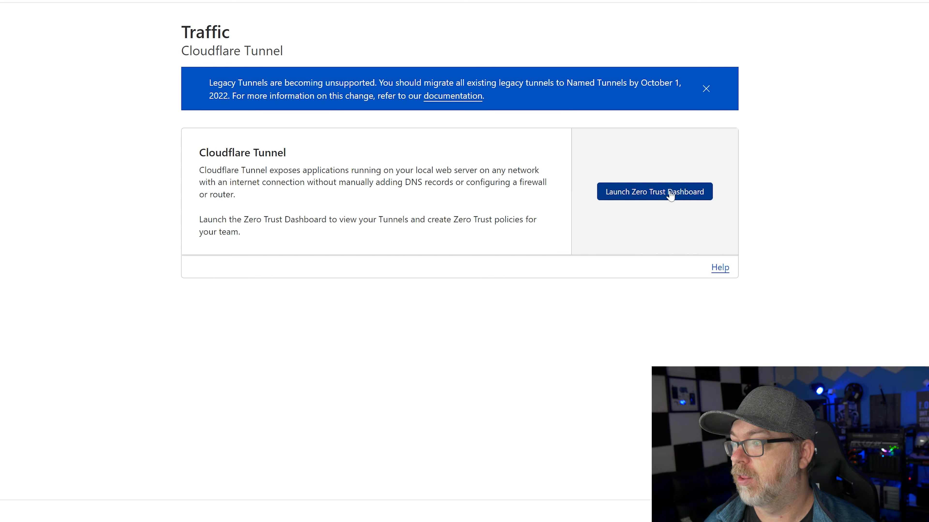
pyautogui.click(646, 199)
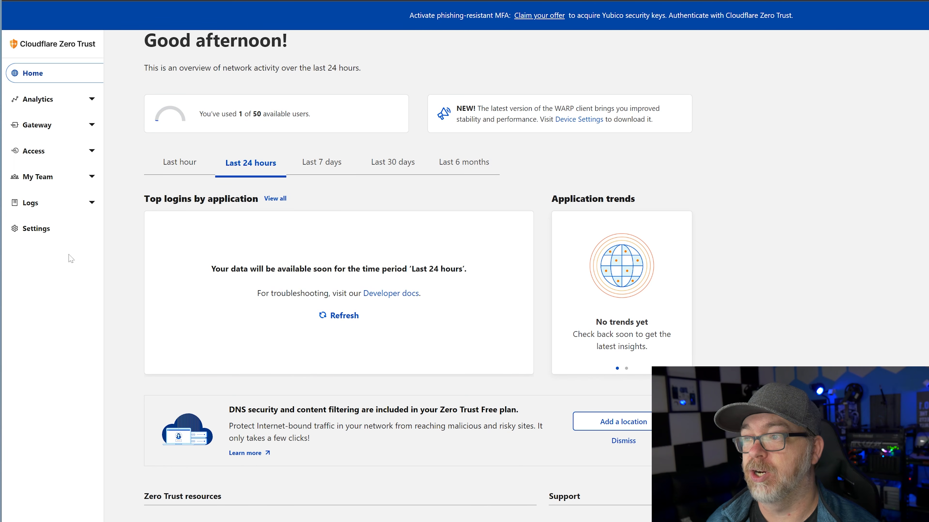
# Under Settings > Authentication, start adding a new login method
pyautogui.click(46, 229)
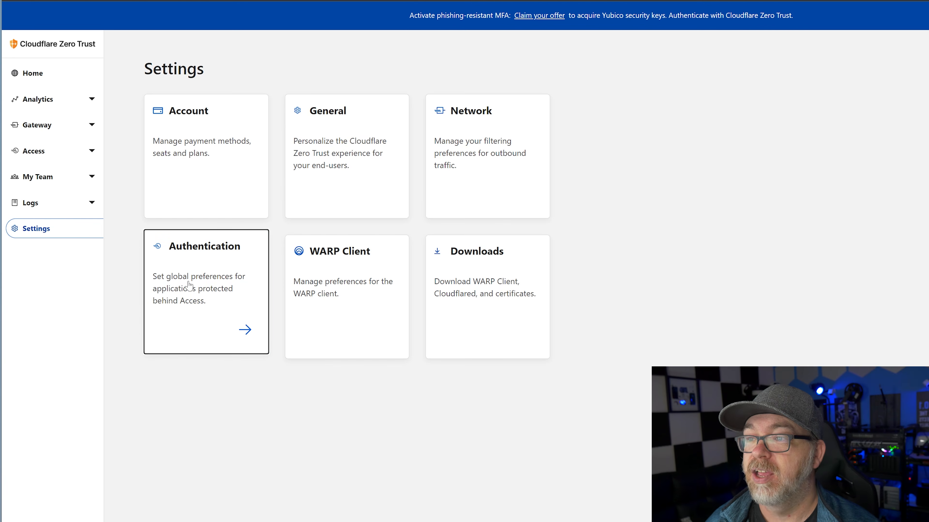
pyautogui.click(162, 282)
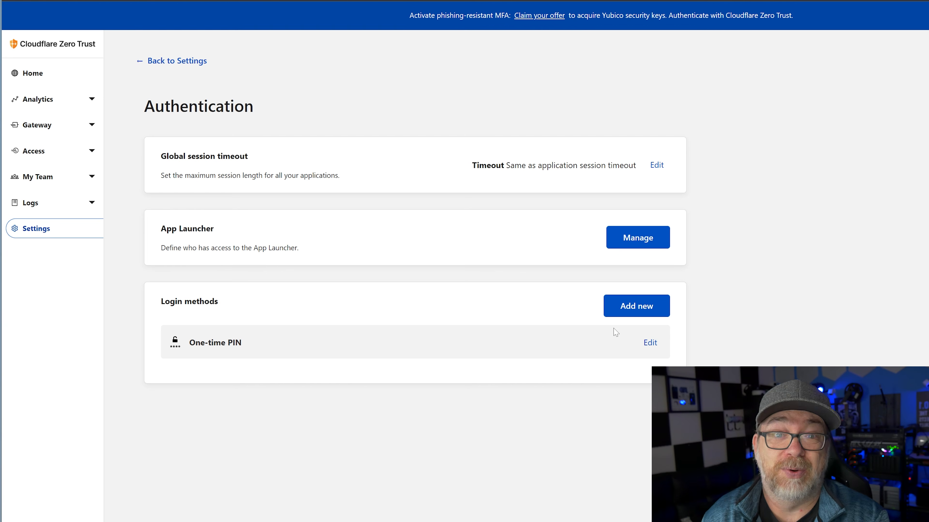
pyautogui.click(636, 306)
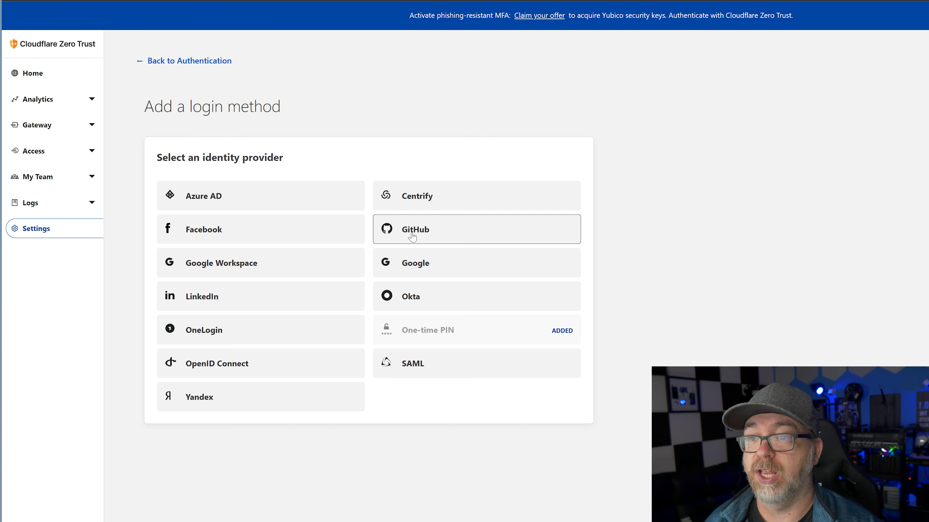
# Choose GitHub as the new identity provider
pyautogui.click(412, 237)
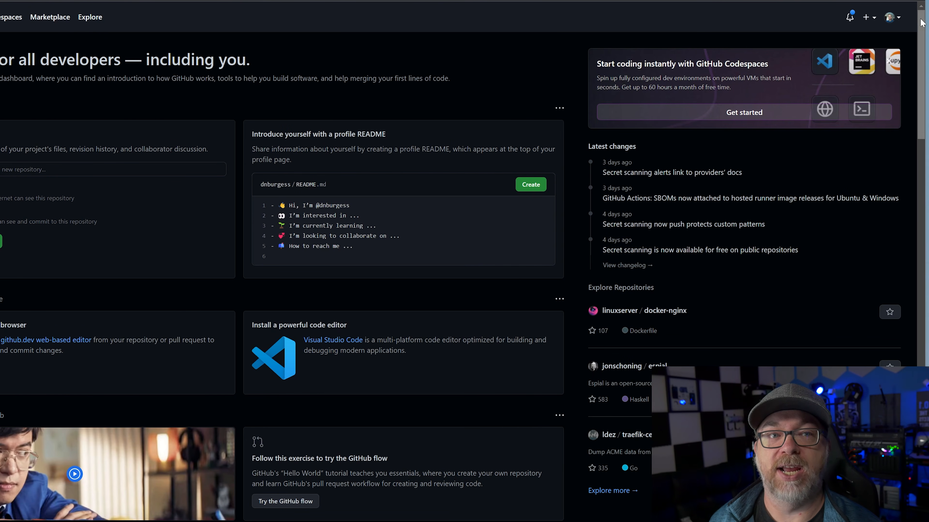
# From the GitHub account settings, go to Developer settings > OAuth Apps
pyautogui.click(891, 18)
pyautogui.click(852, 267)
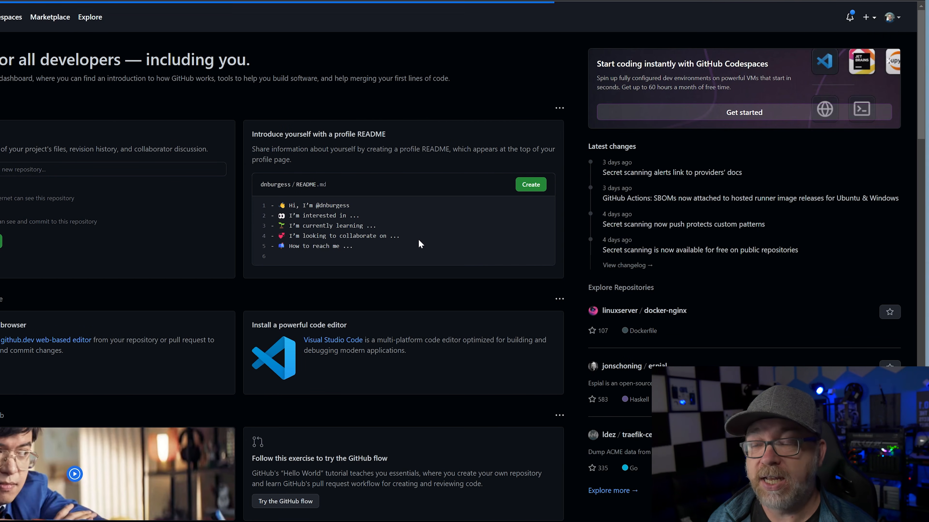
pyautogui.scroll(-3, 47, 224)
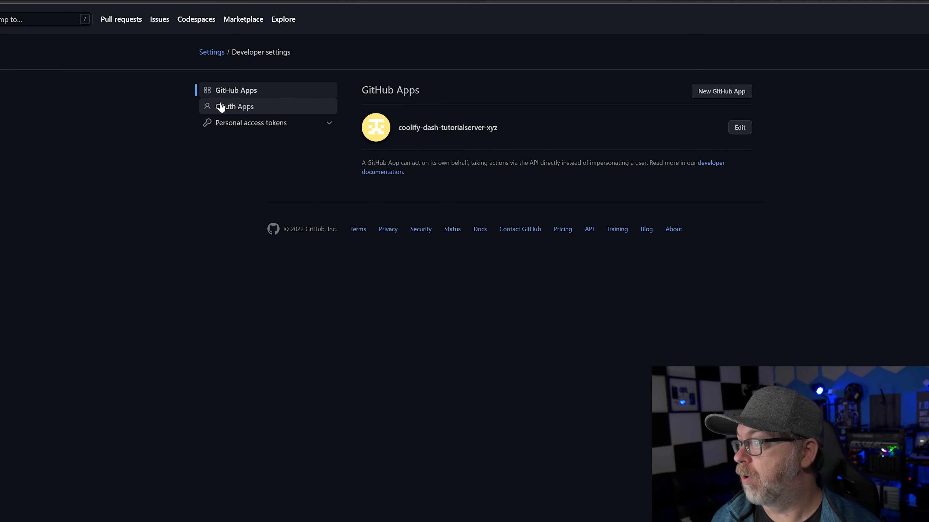
pyautogui.click(220, 107)
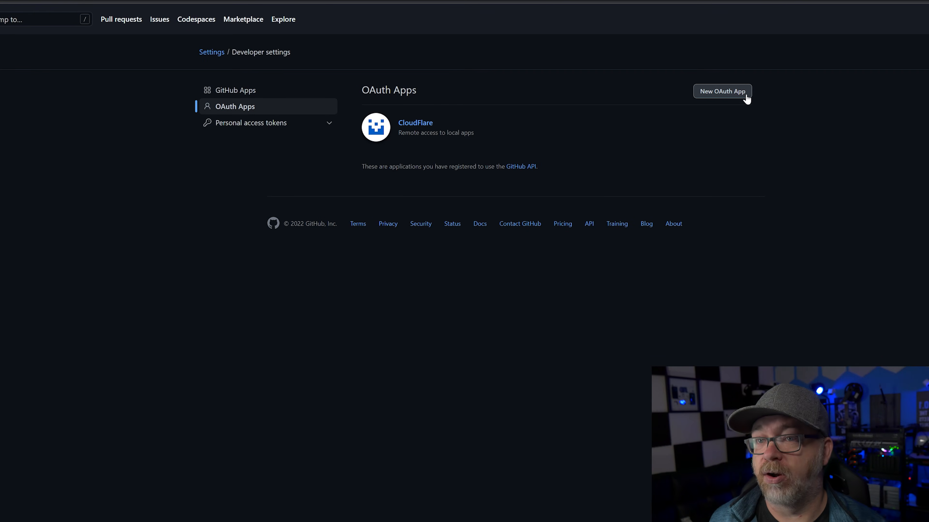
# Start registering a new OAuth App in GitHub
pyautogui.click(745, 96)
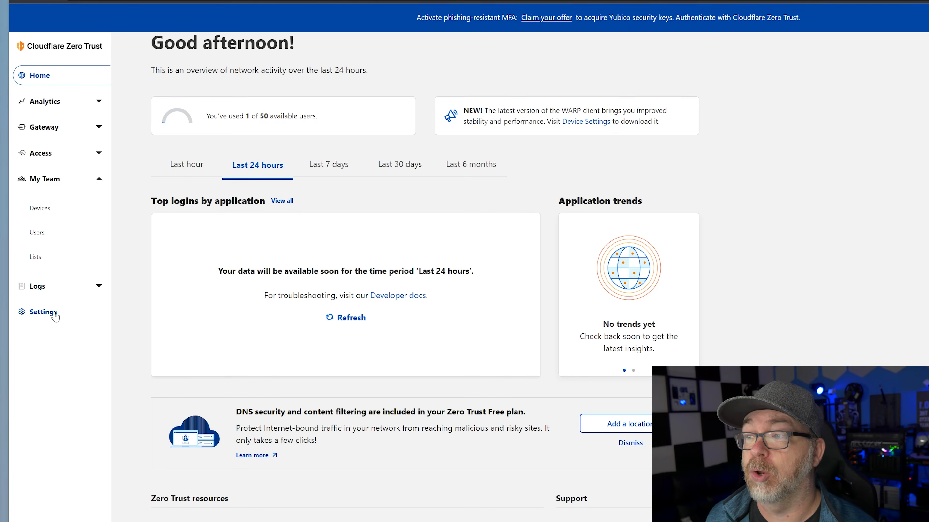
# Copy the team domain dbtechdev.cloudflareaccess.com from General settings into GitHub's Homepage URL
pyautogui.click(53, 313)
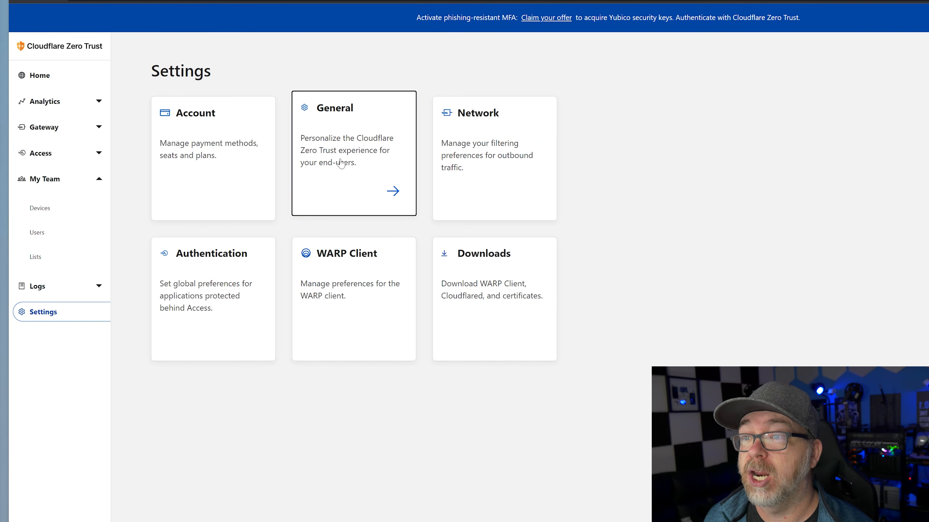
pyautogui.click(361, 156)
pyautogui.moveTo(521, 178); pyautogui.dragTo(643, 178)
pyautogui.hotkey('ctrl', 'c')
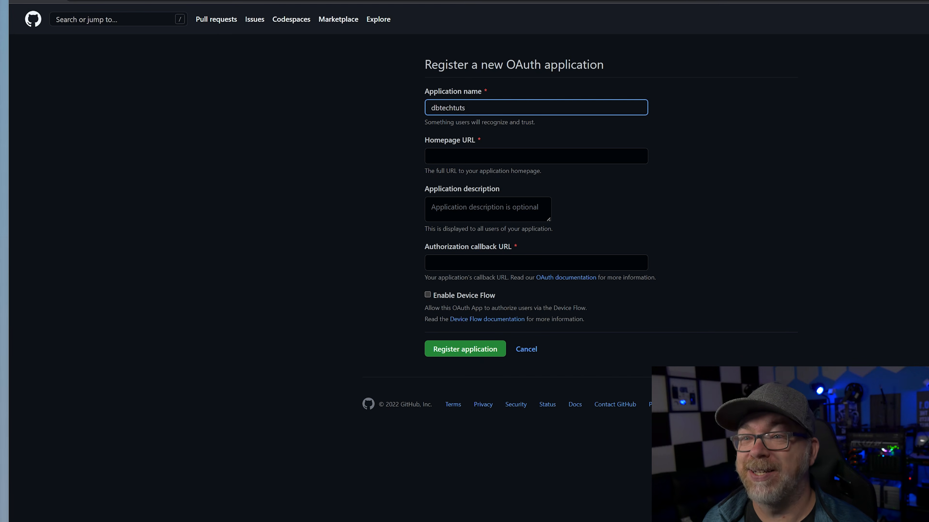
pyautogui.press('Tab')
pyautogui.hotkey('ctrl', 'v')
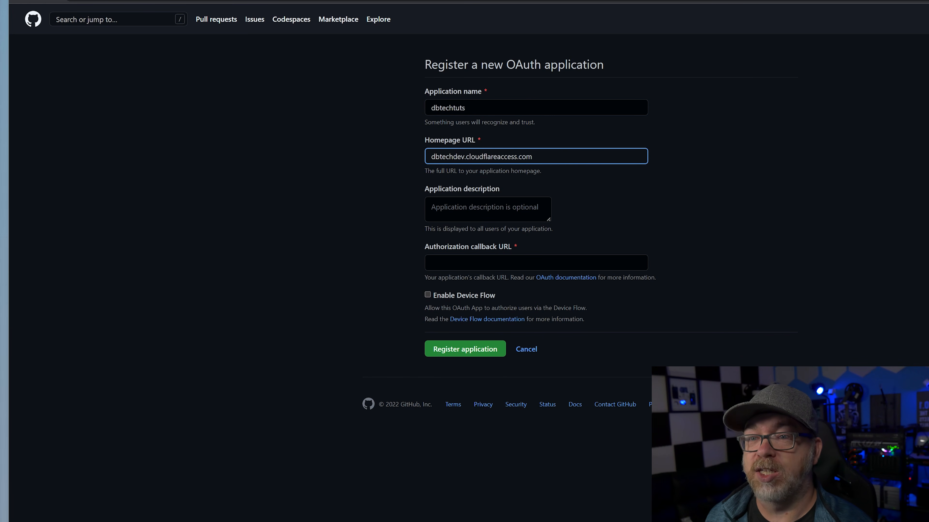
pyautogui.press('Home')
pyautogui.write('https://')
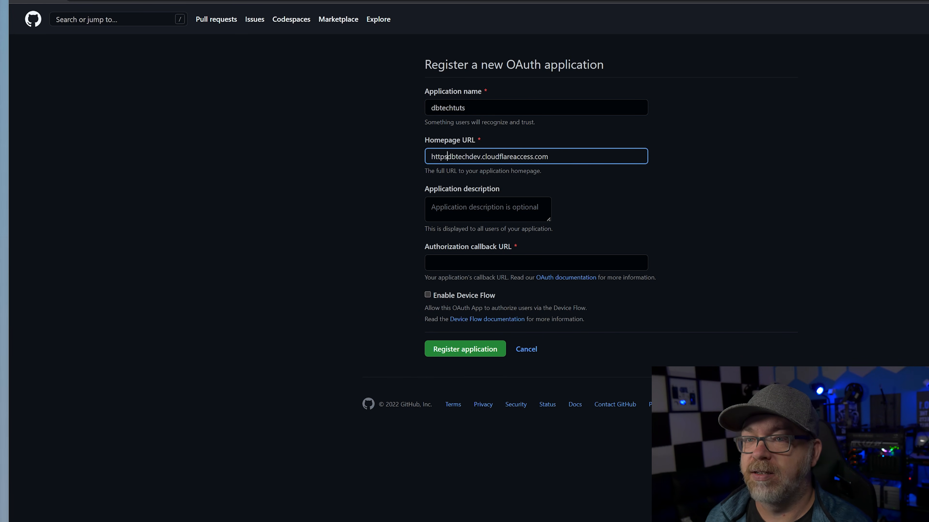
pyautogui.press('Tab')
pyautogui.write('Tuttoorial')
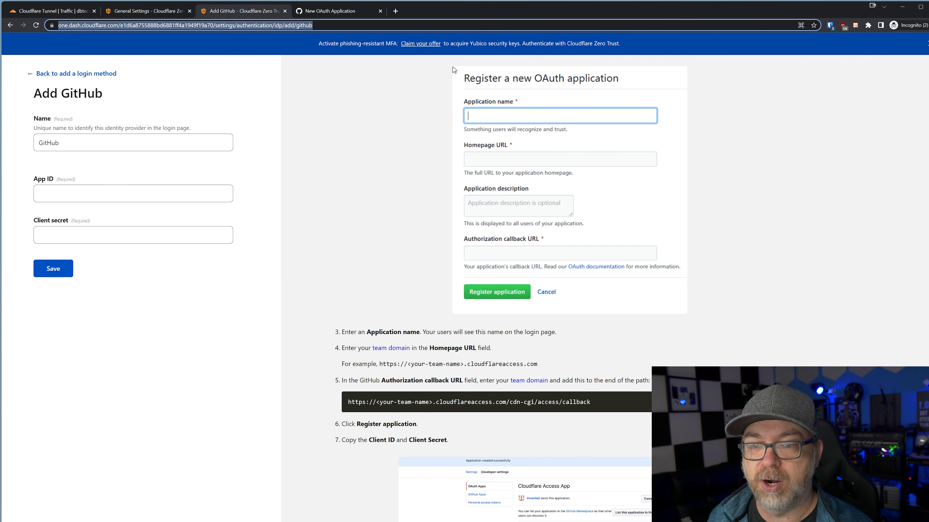
# Set the callback URL to the homepage URL plus /cdn-cgi/access/callback
pyautogui.moveTo(506, 402); pyautogui.dragTo(601, 403)
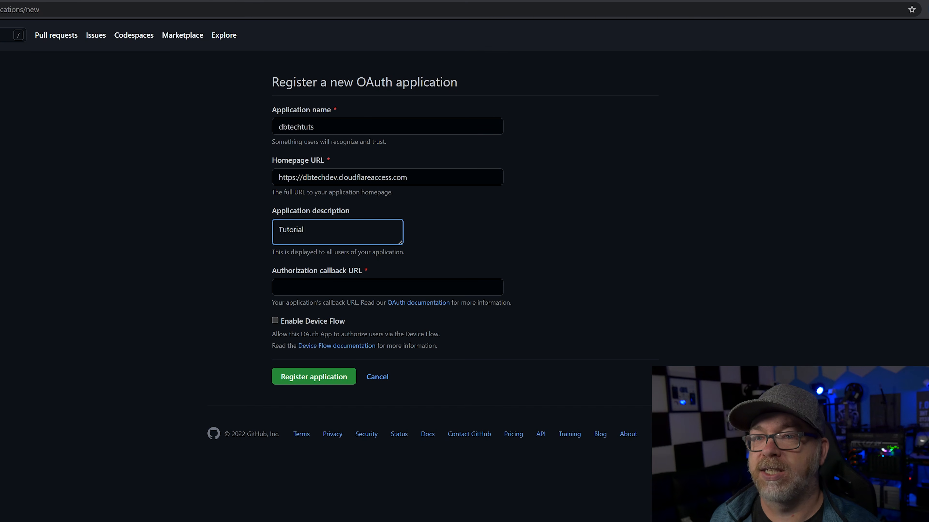
pyautogui.hotkey('shift', 'Tab')
pyautogui.hotkey('ctrl', 'c')
pyautogui.press('Tab')
pyautogui.press('Tab')
pyautogui.hotkey('ctrl', 'v')
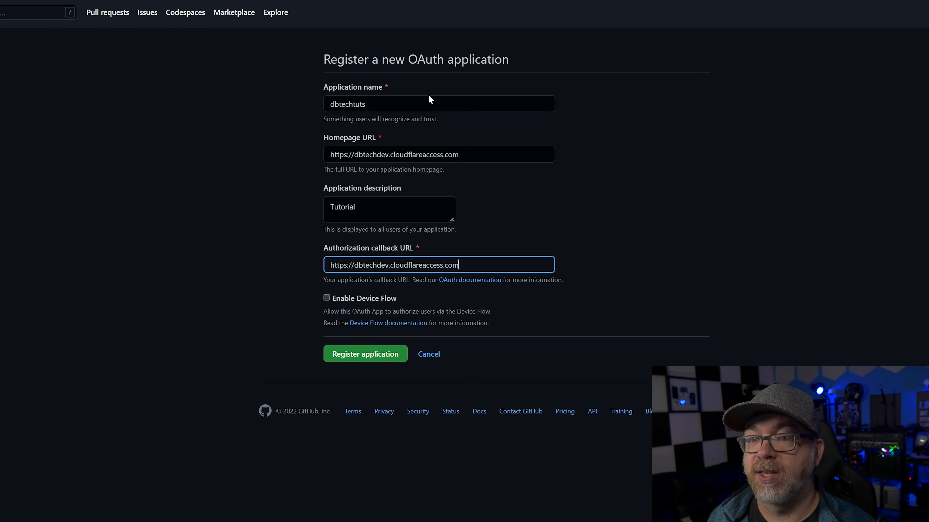
pyautogui.write('/cdn-cgi/access/callback')
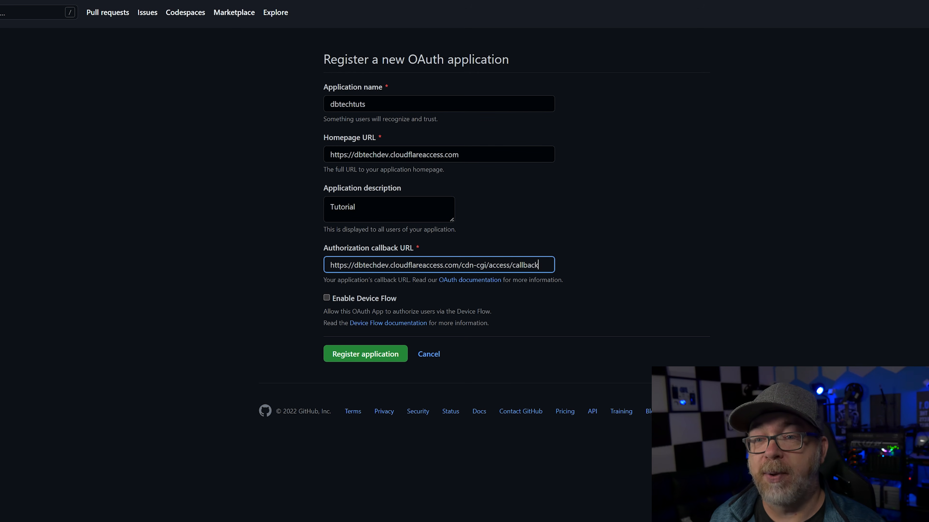
# Check the callback's team name and path, then register the OAuth application
pyautogui.moveTo(390, 265); pyautogui.dragTo(539, 265)
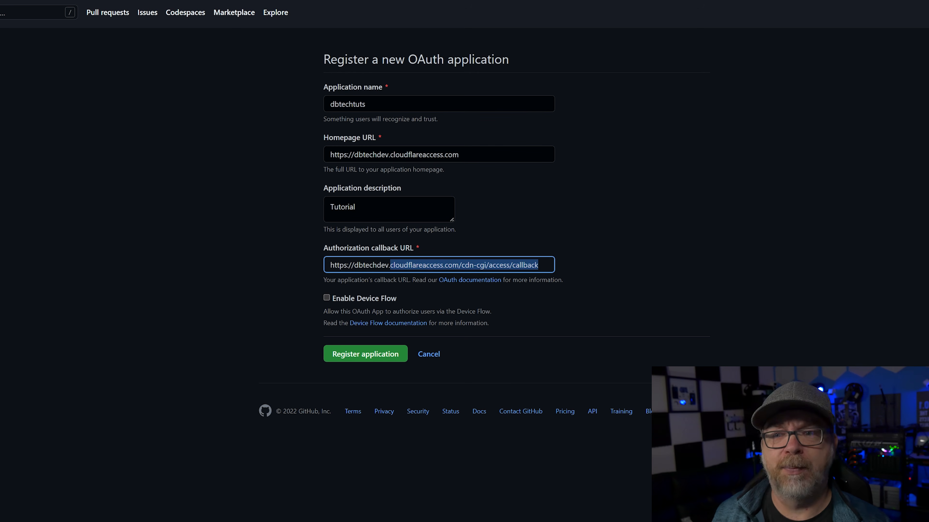
pyautogui.doubleClick(371, 265)
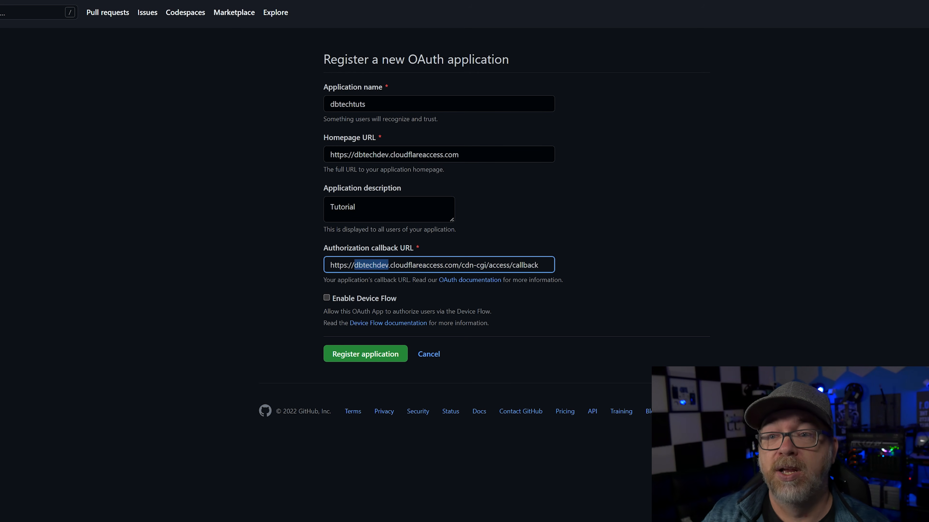
pyautogui.moveTo(461, 265); pyautogui.dragTo(601, 277)
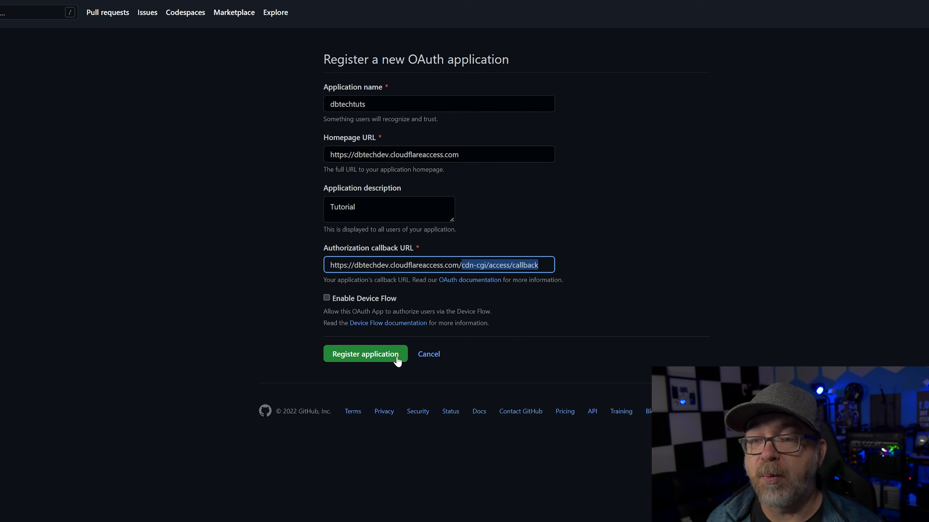
pyautogui.click(356, 359)
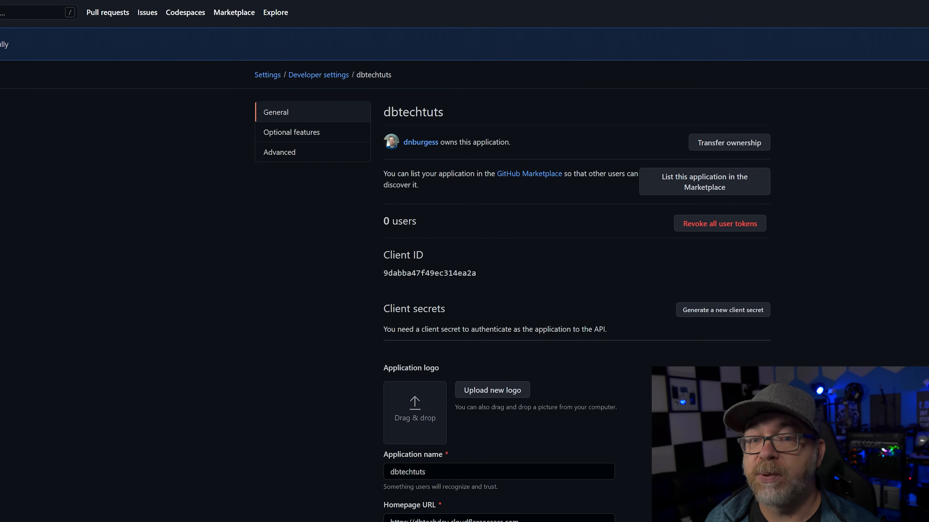
# Copy the Client ID into Cloudflare's App ID, then generate and copy a new client secret
pyautogui.doubleClick(426, 272)
pyautogui.rightClick(426, 272)
pyautogui.click(442, 287)
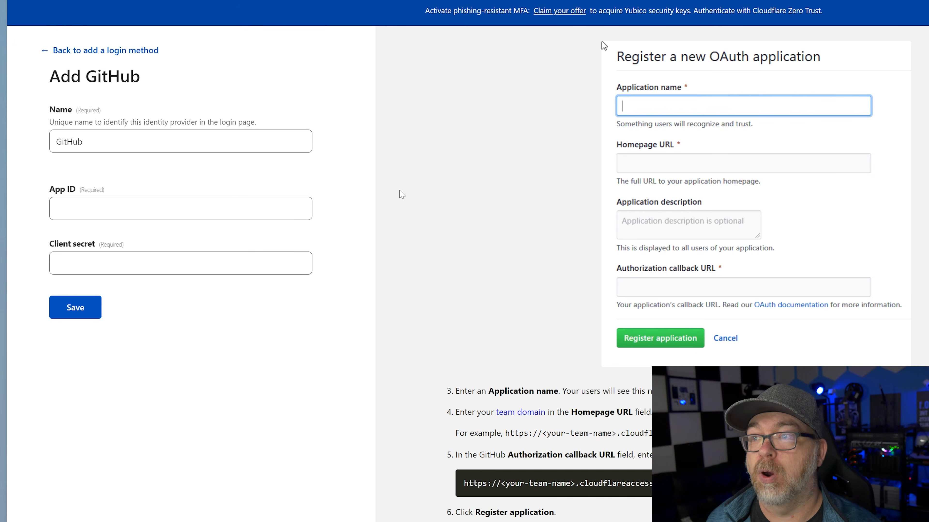
pyautogui.hotkey('ctrl', 'v')
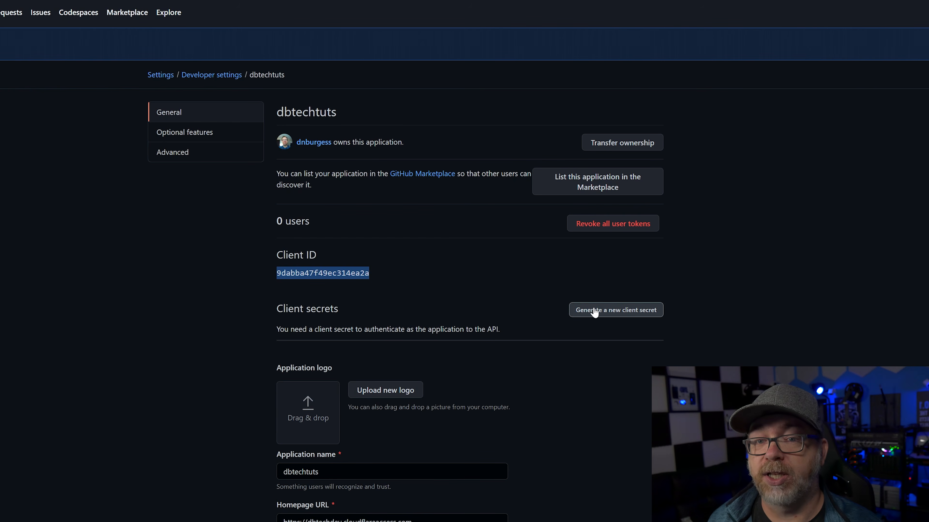
pyautogui.click(618, 314)
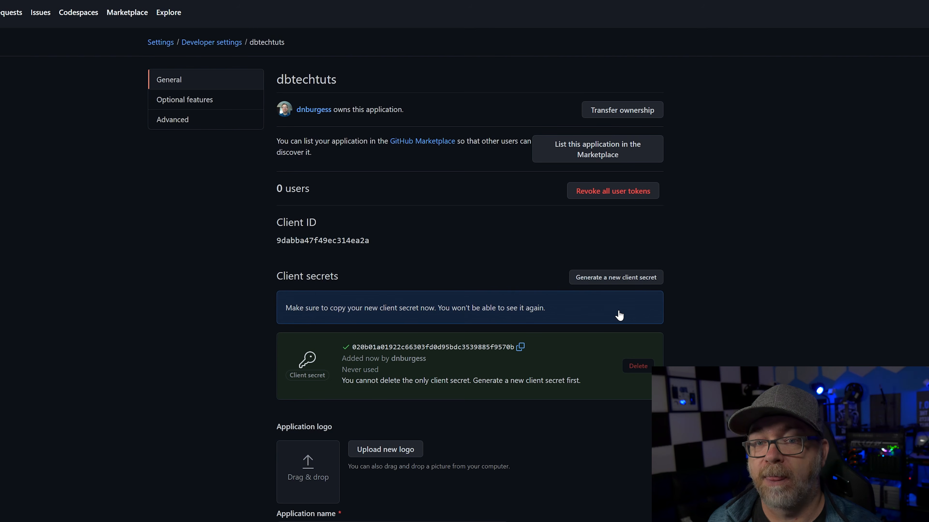
pyautogui.click(520, 349)
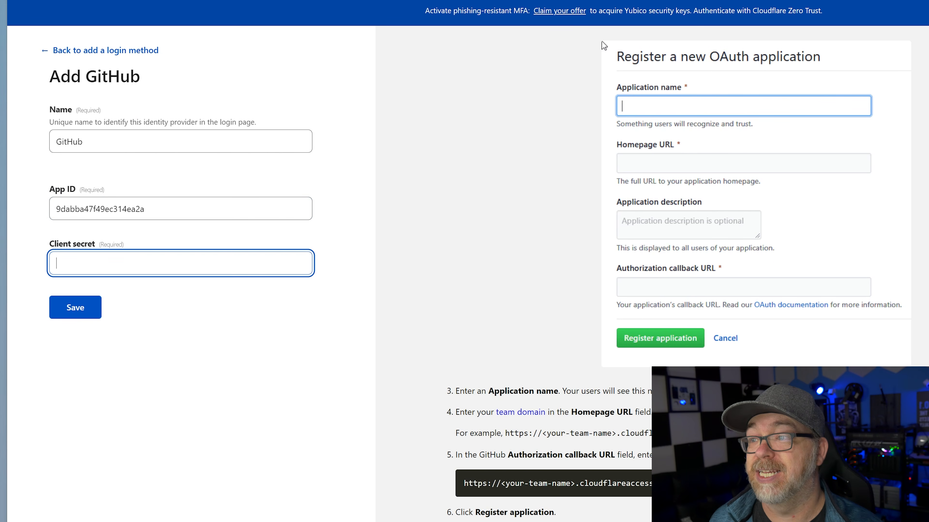
# Paste the client secret, save the GitHub login method, and finish setup with a test login
pyautogui.hotkey('ctrl', 'v')
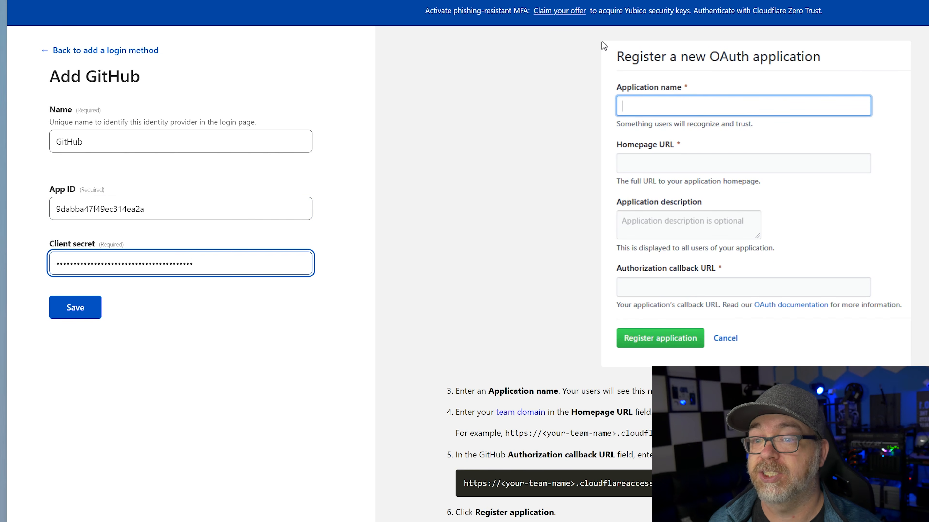
pyautogui.click(75, 308)
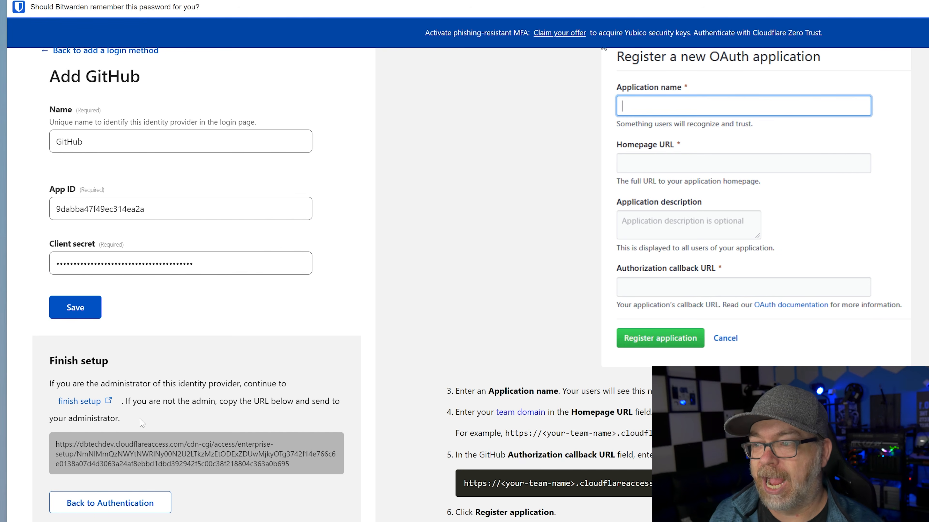
pyautogui.click(83, 402)
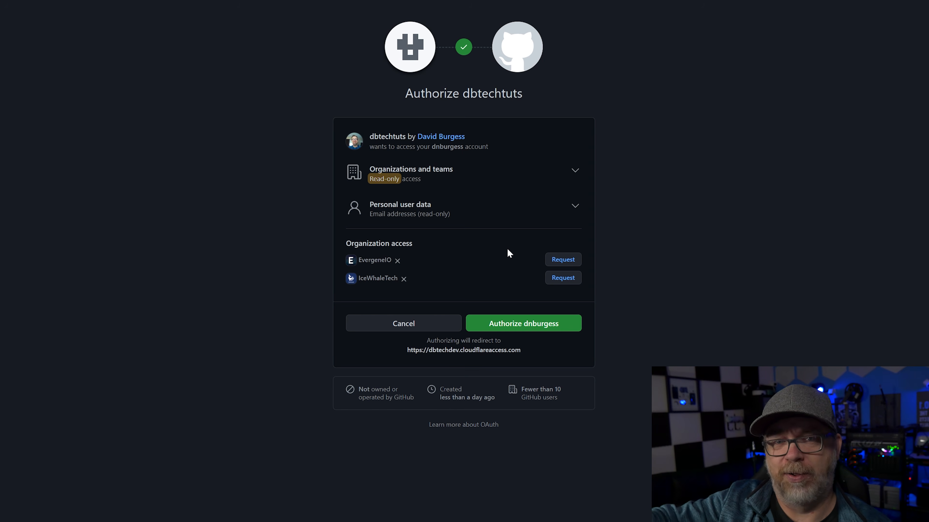
# Authorize the dbtechtuts app on GitHub's OAuth consent page
pyautogui.click(527, 325)
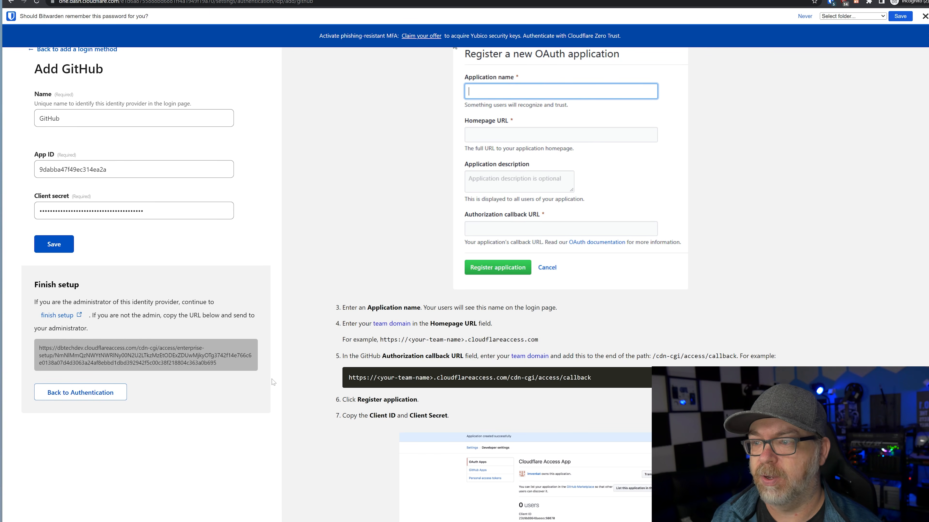
# Go to Settings > Authentication and run the connection test for the GitHub login method
pyautogui.press('F5')
pyautogui.click(77, 58)
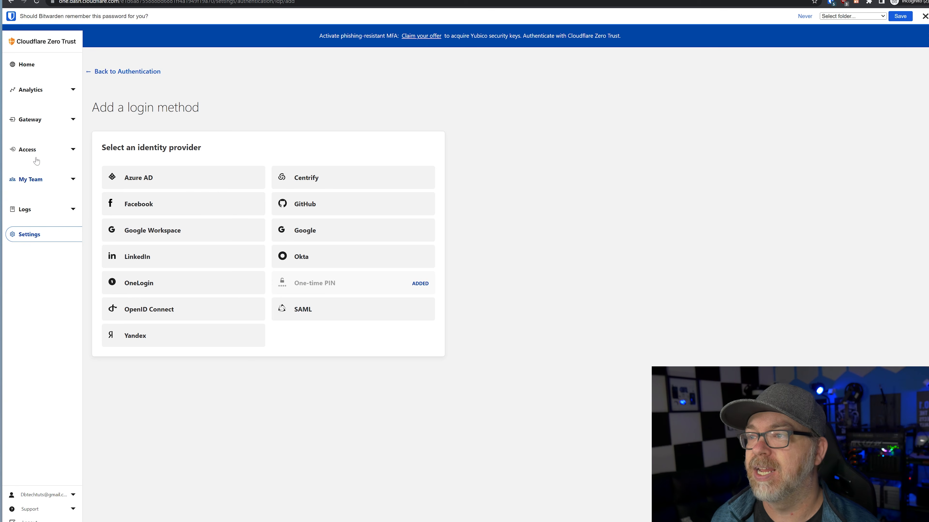
pyautogui.click(30, 238)
pyautogui.click(143, 302)
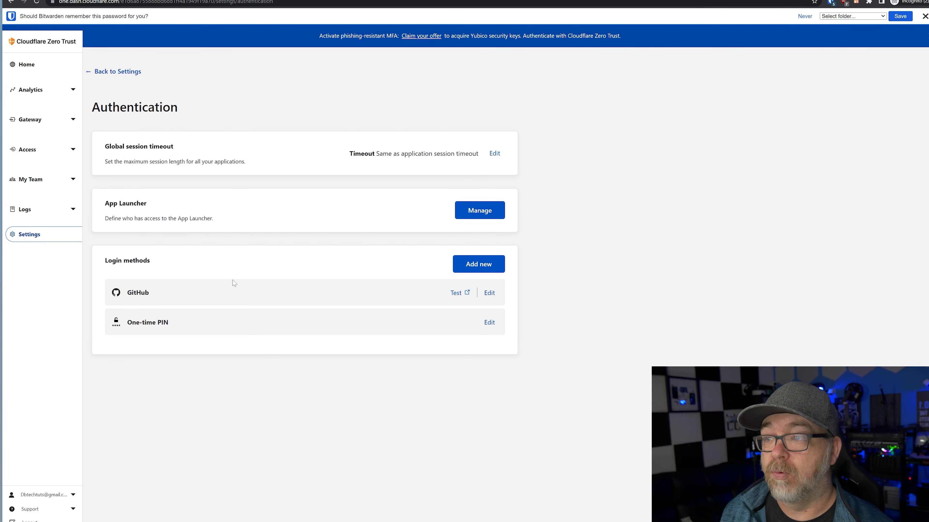
pyautogui.click(455, 293)
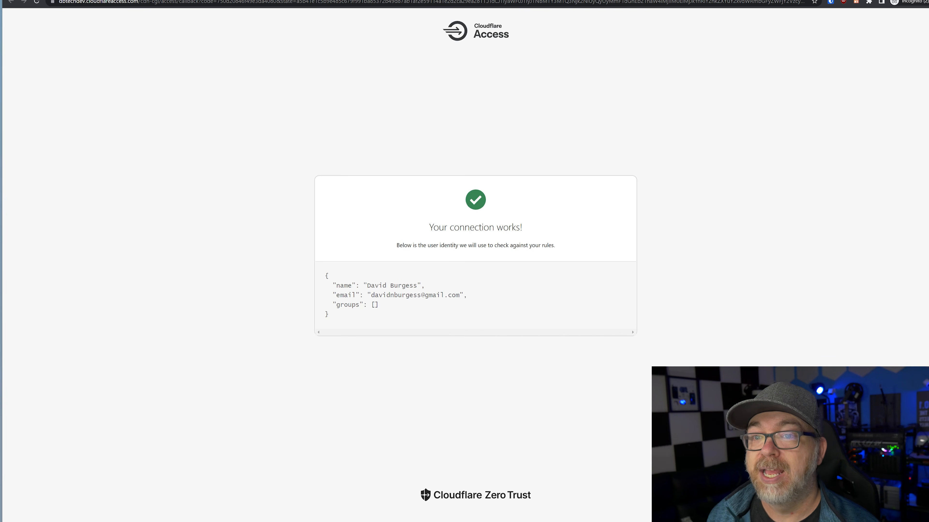
# Highlight the 'Your connection works!' message and the returned name and email identity
pyautogui.moveTo(432, 229); pyautogui.dragTo(546, 227)
pyautogui.moveTo(339, 286); pyautogui.dragTo(441, 295)
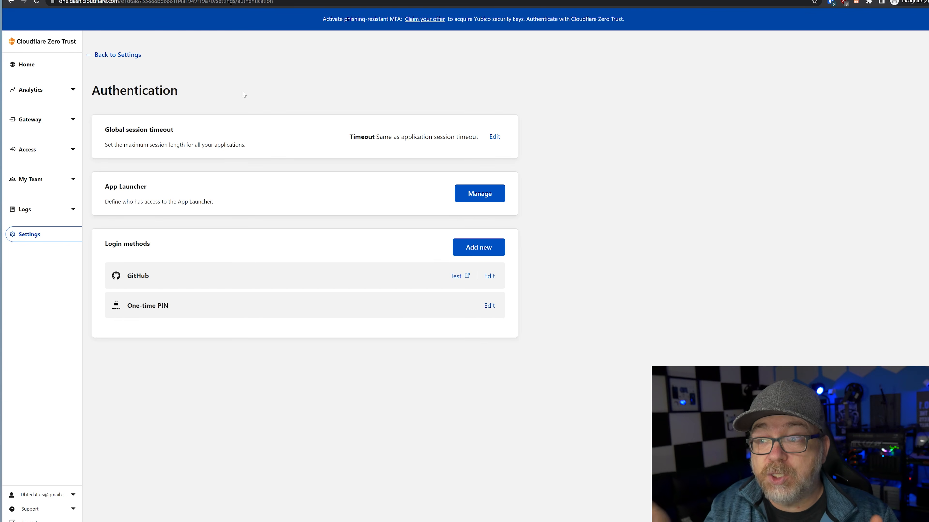
# Add Google as a new login method and look up the Google Cloud Platform console from its instructions
pyautogui.click(483, 255)
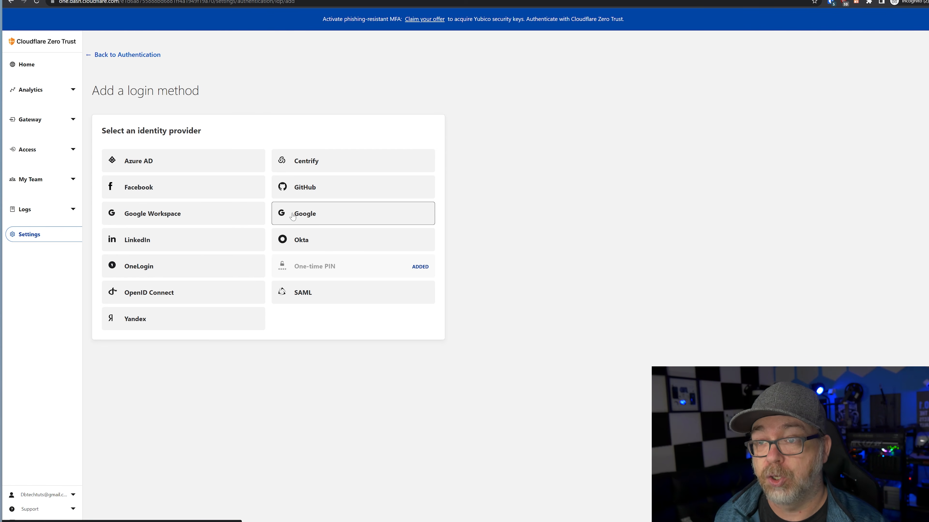
pyautogui.click(309, 214)
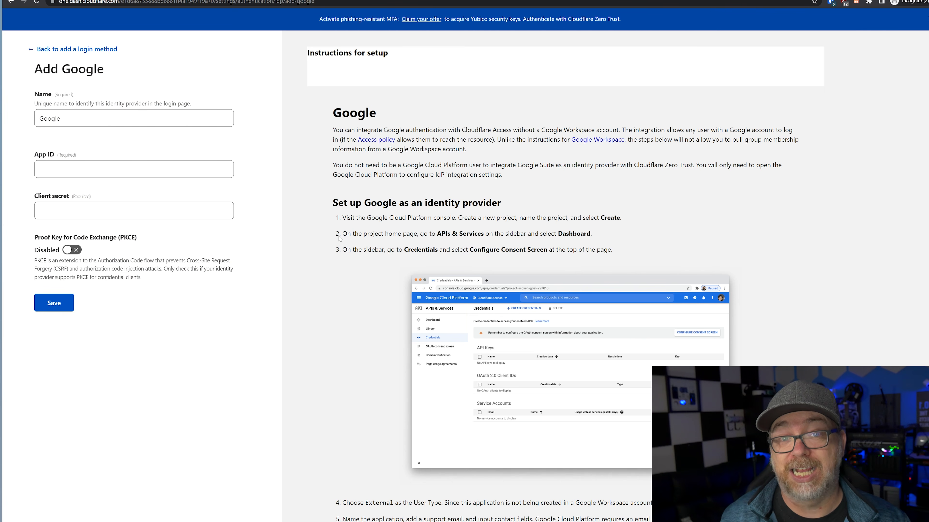
pyautogui.moveTo(367, 218); pyautogui.dragTo(433, 218)
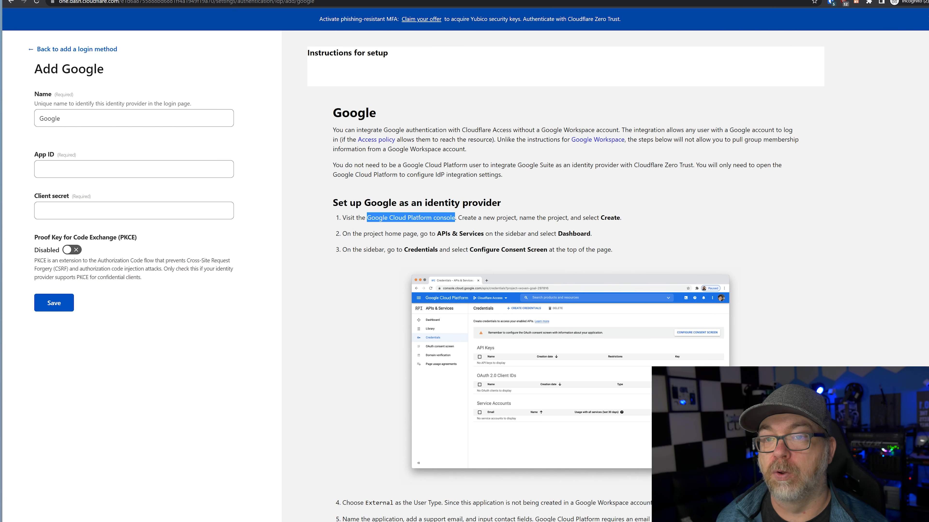
pyautogui.rightClick(454, 219)
pyautogui.click(471, 245)
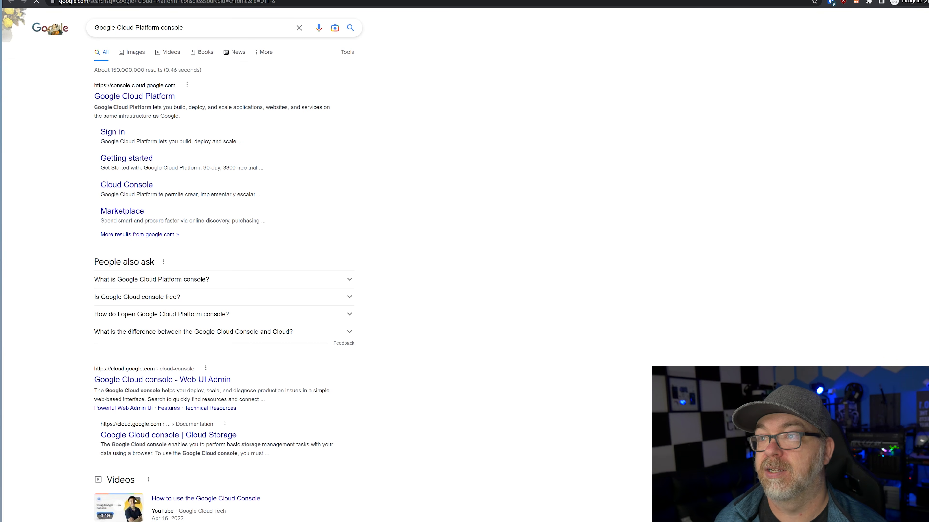
pyautogui.click(136, 96)
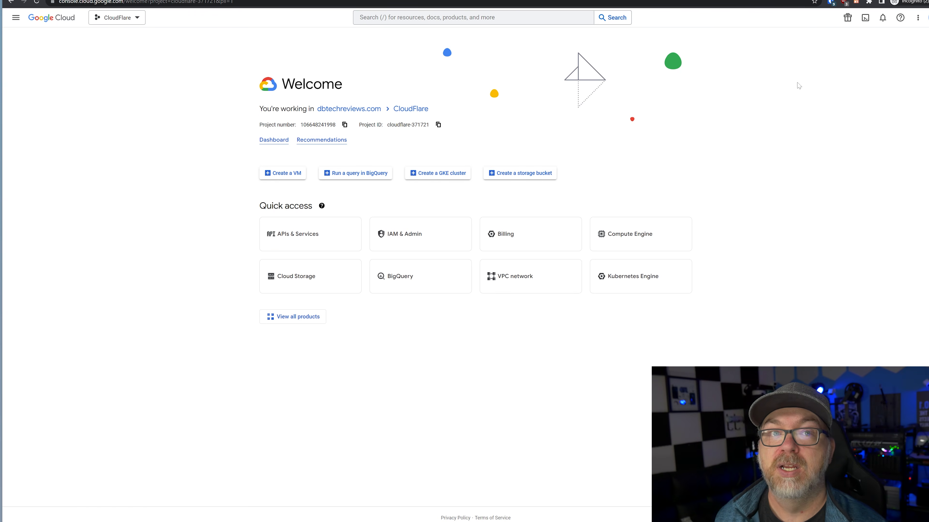
# Switch Google account and accept the Google Cloud terms of service
pyautogui.click(926, 18)
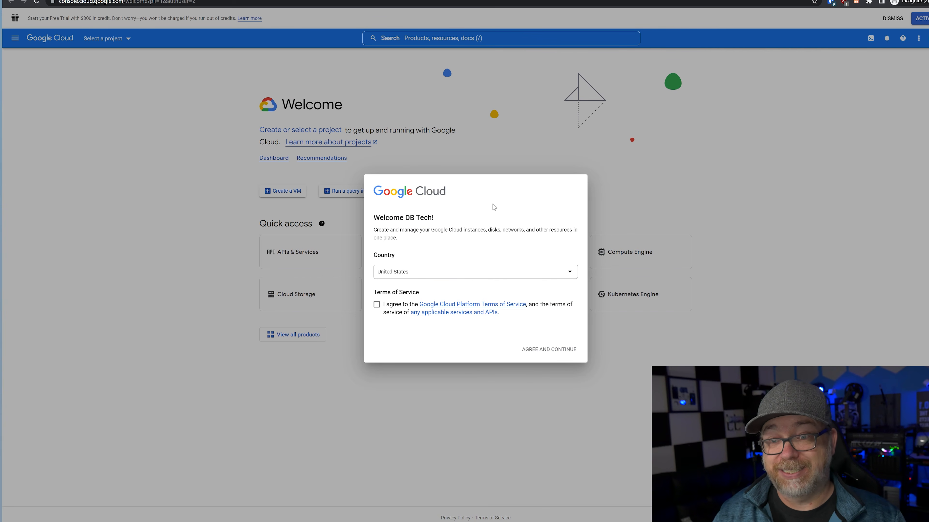
pyautogui.click(377, 304)
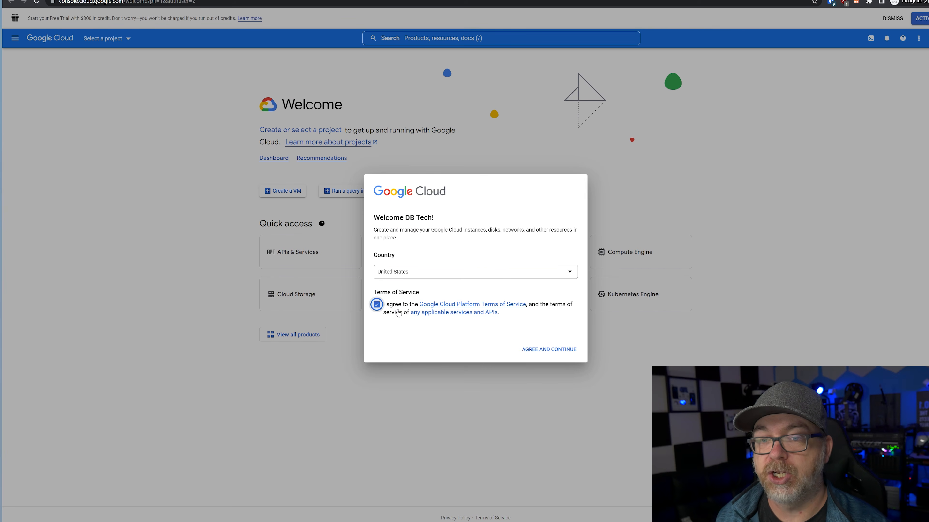
pyautogui.click(536, 351)
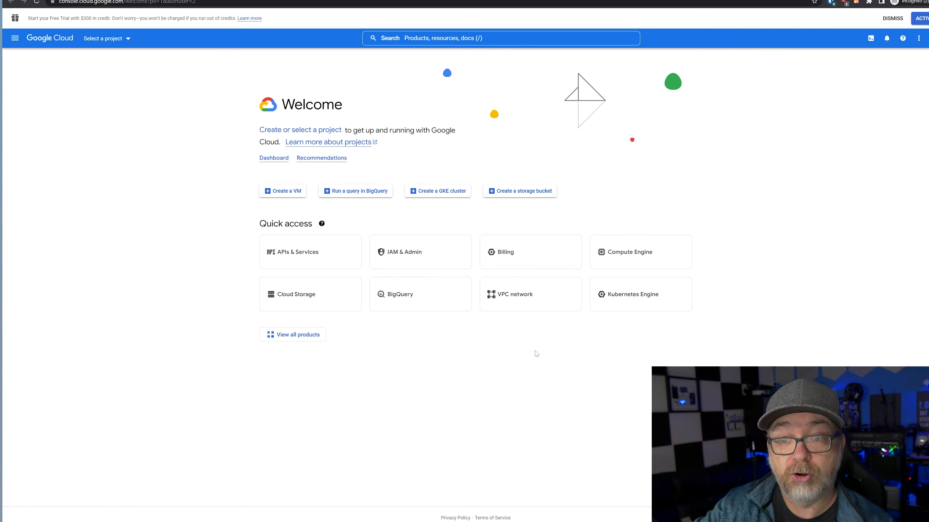
# Create a new project named dbtechtuts and make it the active project
pyautogui.click(112, 38)
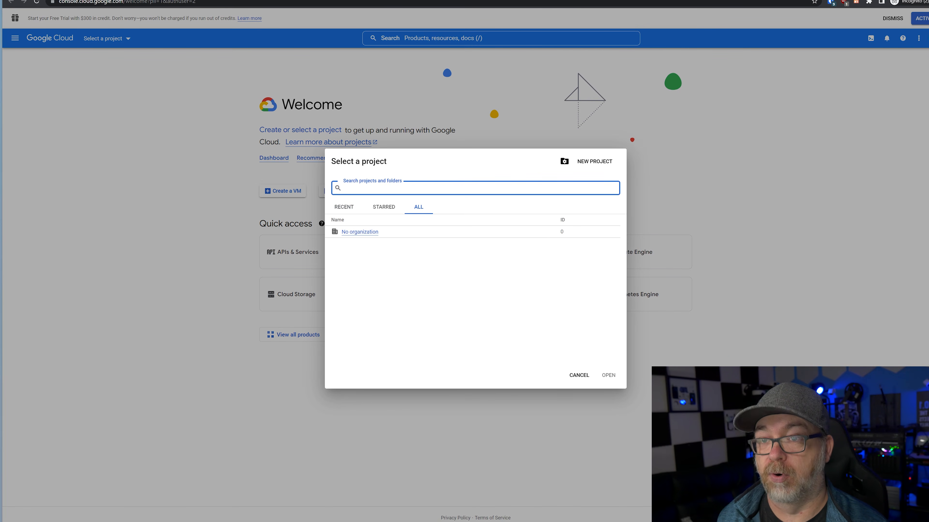
pyautogui.click(588, 164)
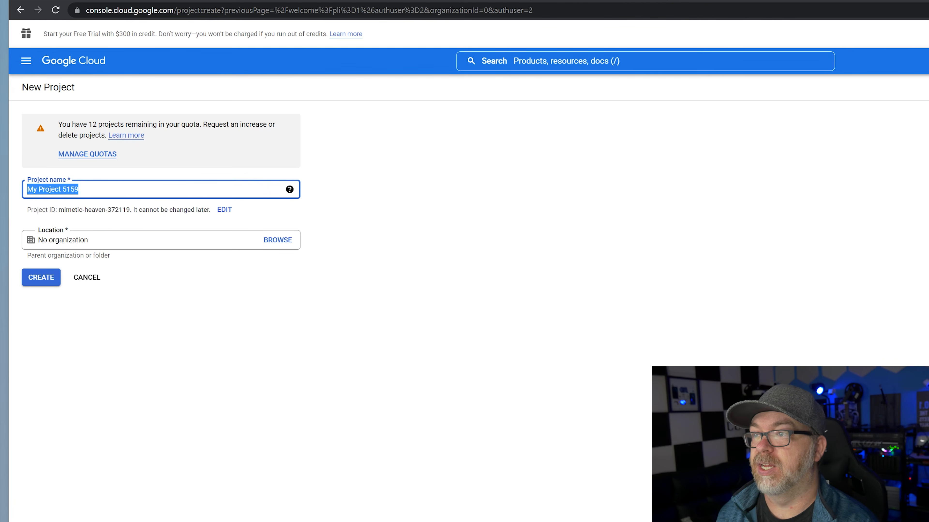
pyautogui.write('dbn')
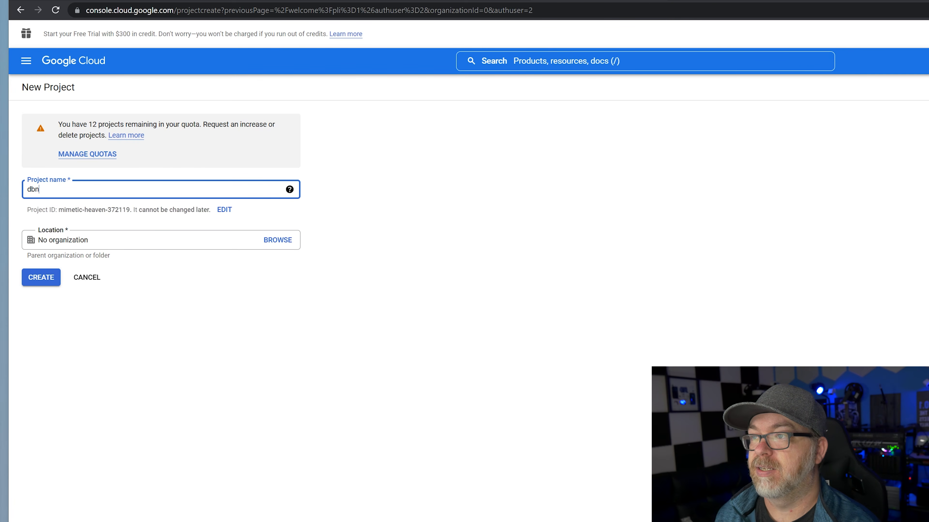
pyautogui.write('tchtuts')
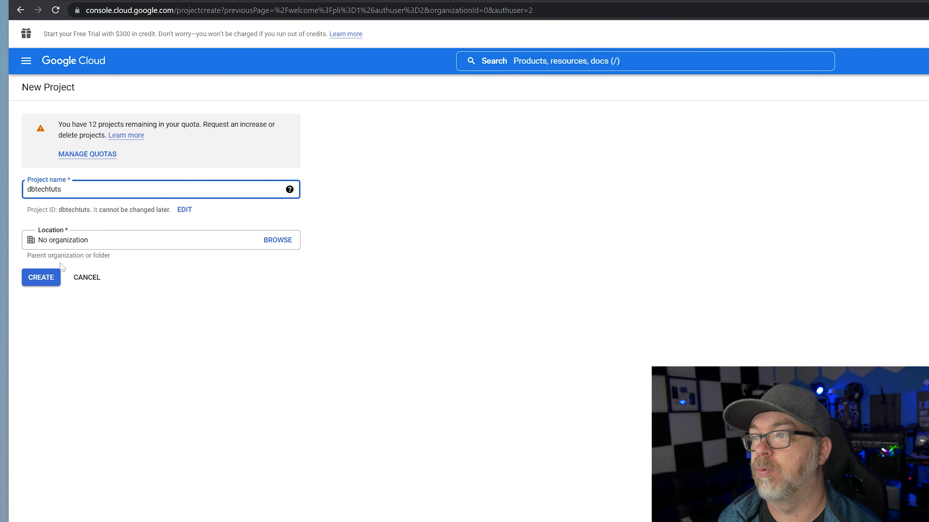
pyautogui.click(48, 278)
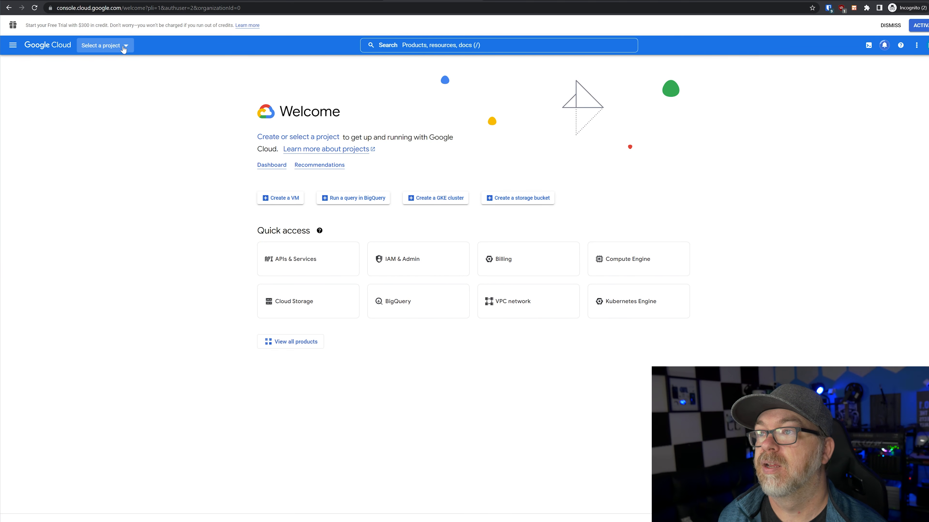
pyautogui.click(113, 50)
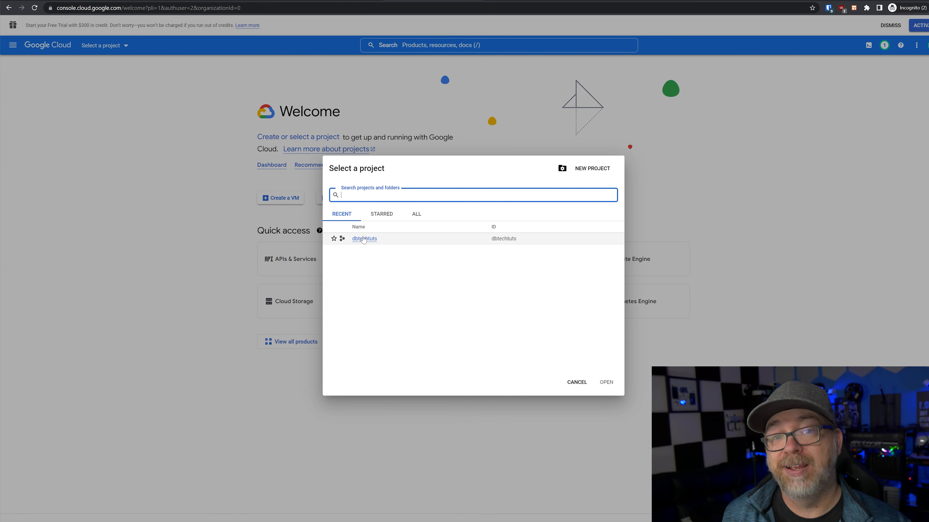
pyautogui.click(363, 239)
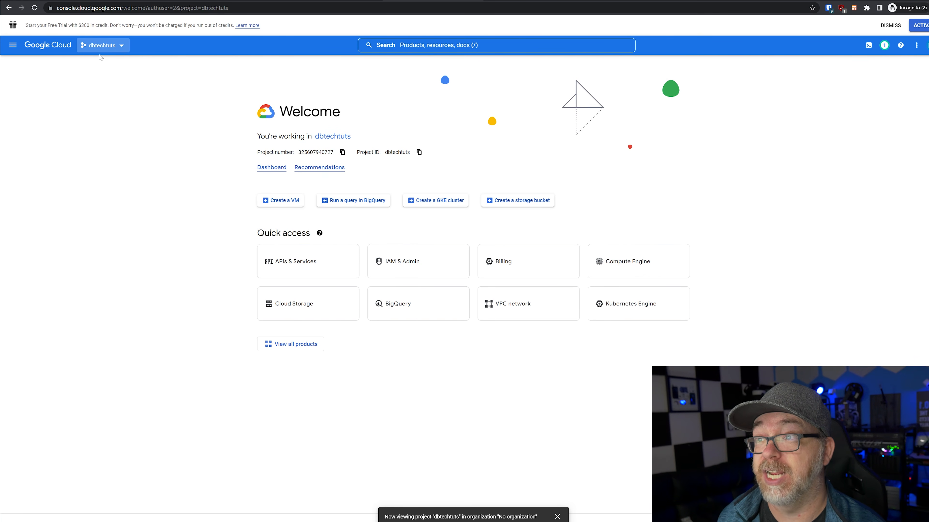
pyautogui.click(48, 45)
# Create an External OAuth consent screen under APIs & Services
pyautogui.click(13, 45)
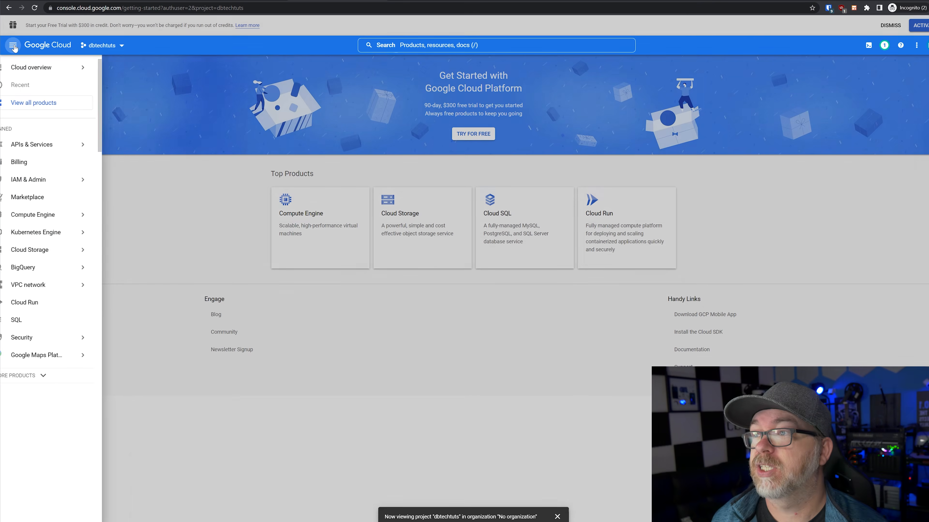
pyautogui.click(35, 142)
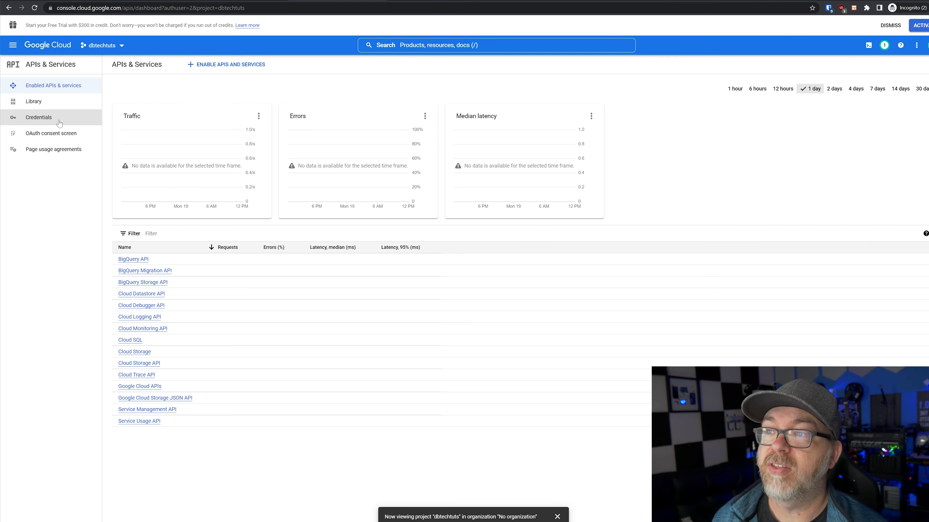
pyautogui.click(49, 123)
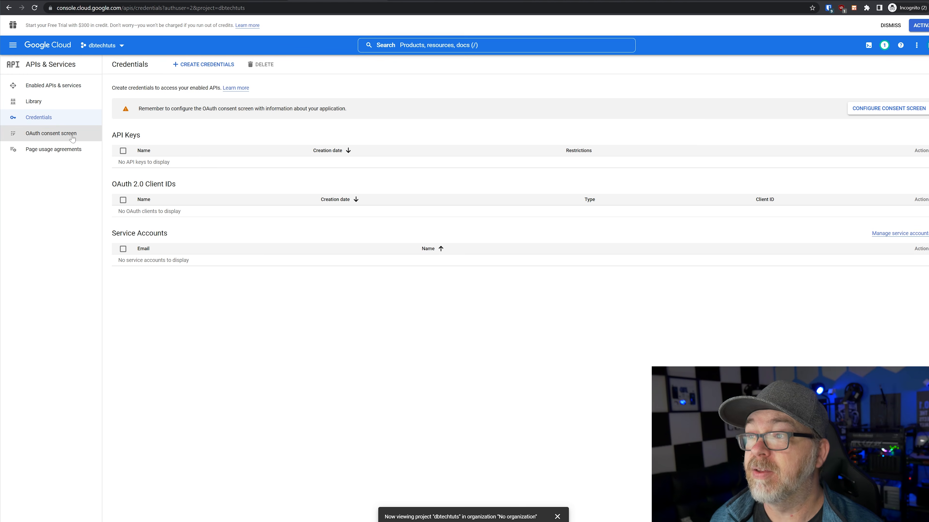
pyautogui.click(54, 139)
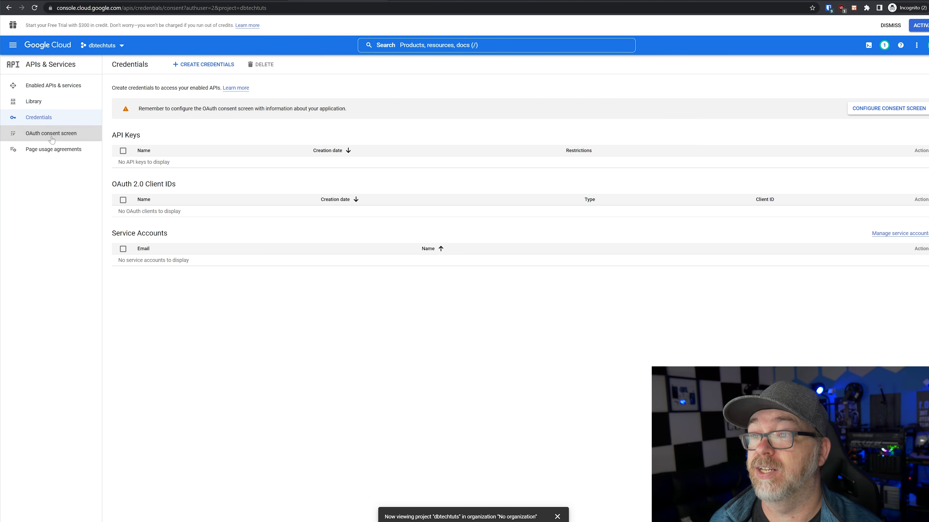
pyautogui.click(131, 165)
pyautogui.click(125, 227)
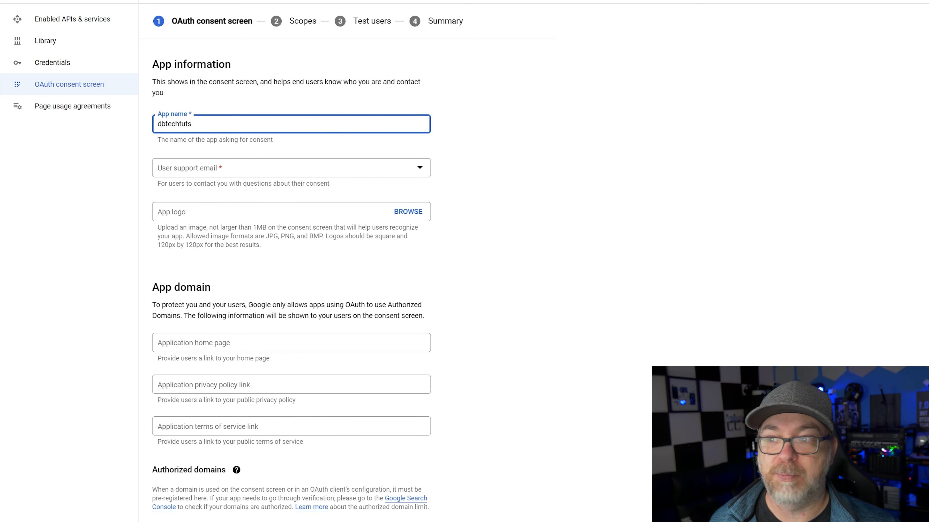
# Set the user support email to the account address, enter the developer contact email, and save
pyautogui.click(182, 168)
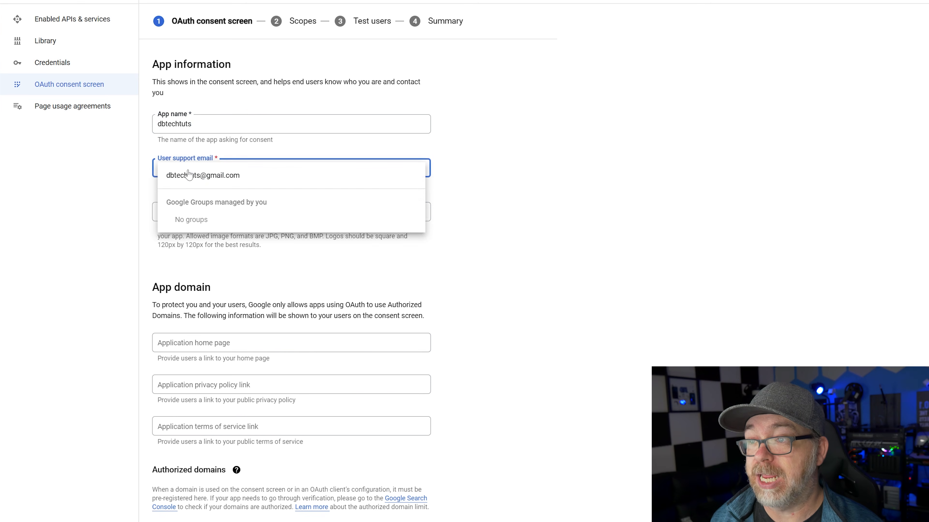
pyautogui.click(194, 175)
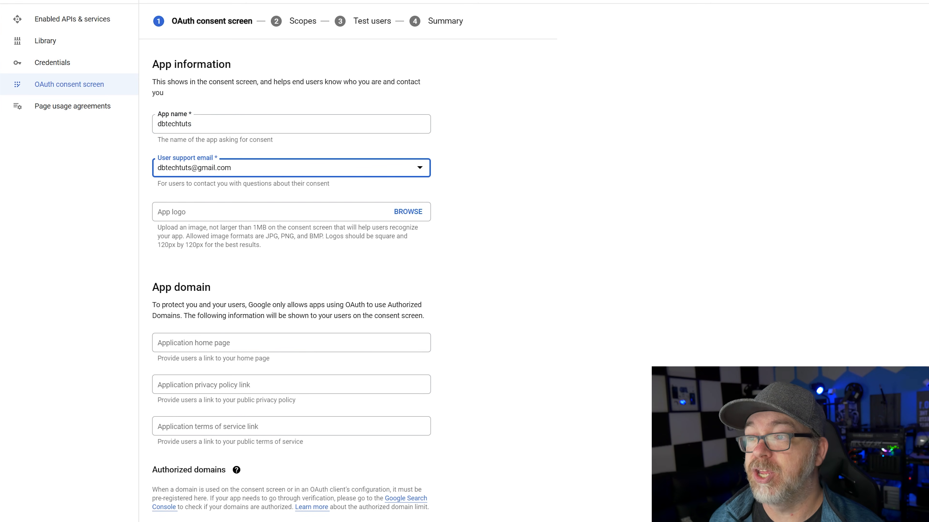
pyautogui.scroll(-4, 234, 329)
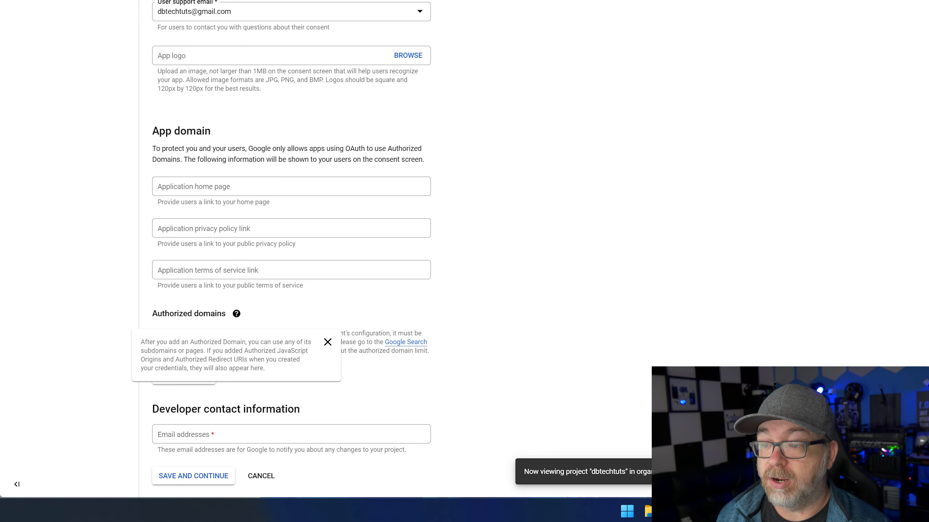
pyautogui.click(241, 430)
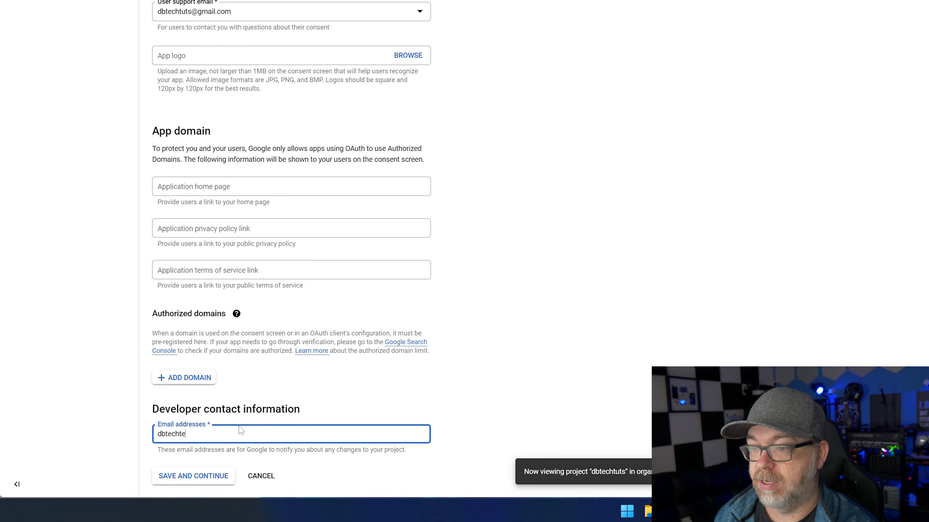
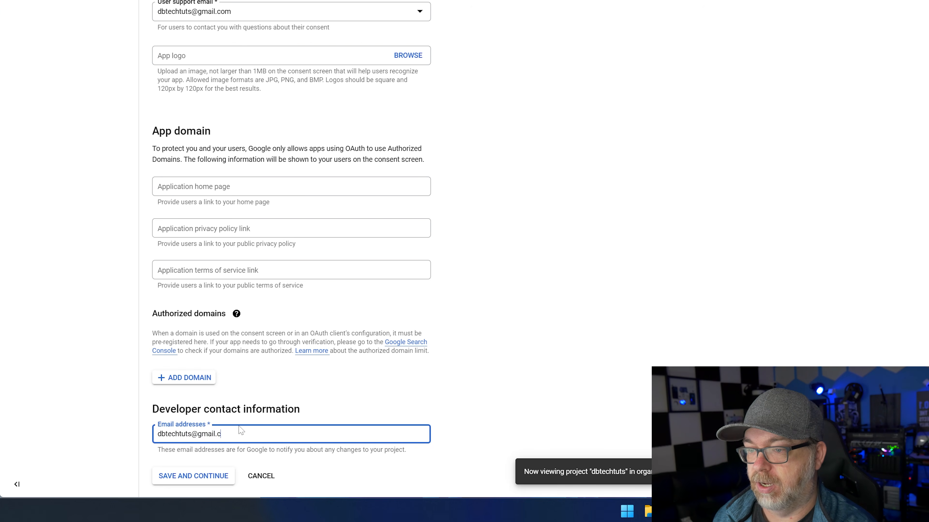
pyautogui.click(197, 477)
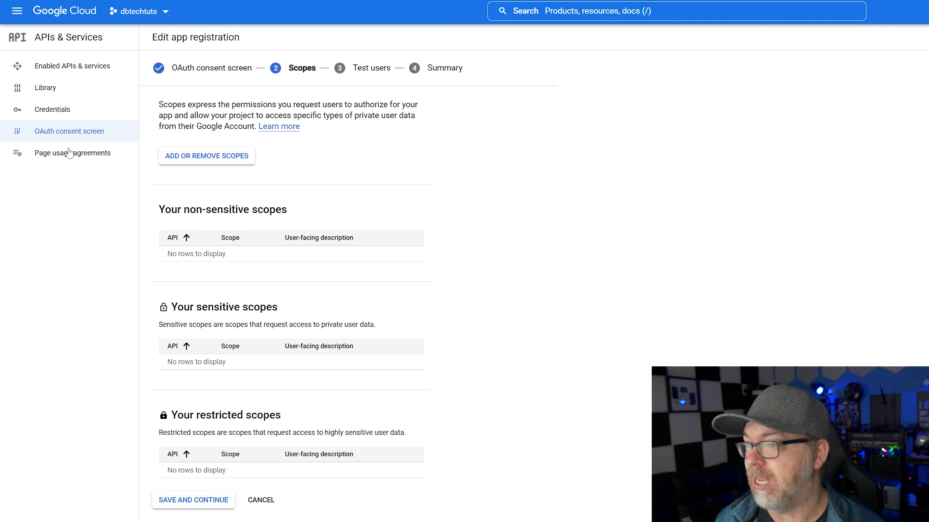
# Add the userinfo.email scope to the consent screen, save, and go to the Credentials page
pyautogui.click(206, 156)
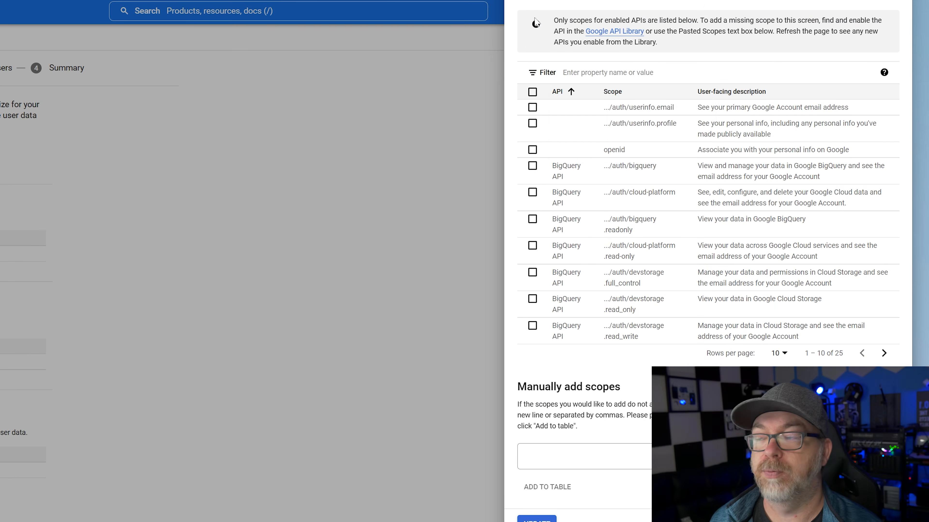
pyautogui.click(607, 73)
pyautogui.write('user')
pyautogui.click(632, 106)
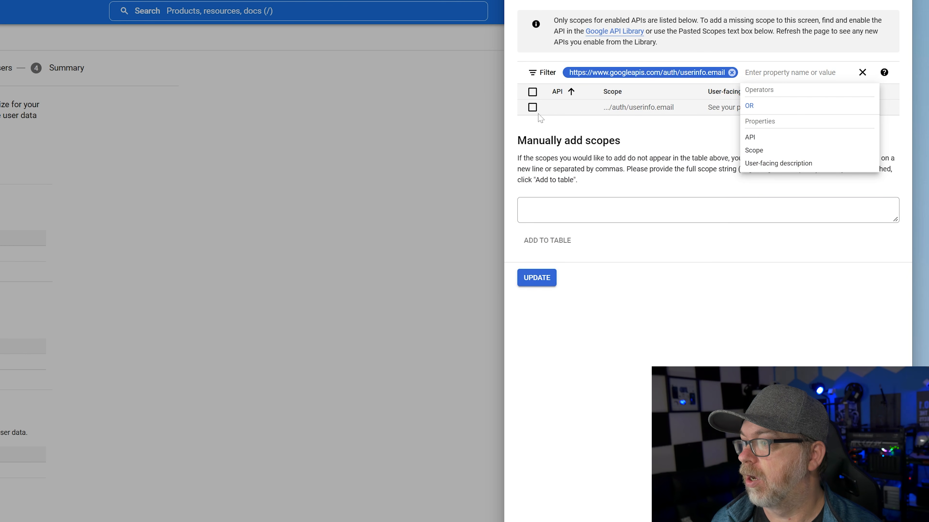
pyautogui.click(532, 107)
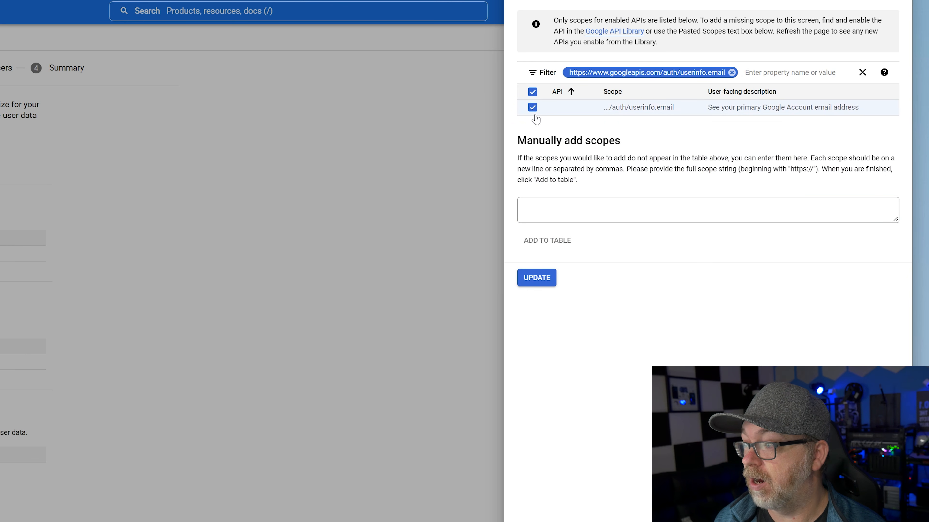
pyautogui.click(536, 278)
pyautogui.scroll(-4, 219, 391)
pyautogui.click(207, 376)
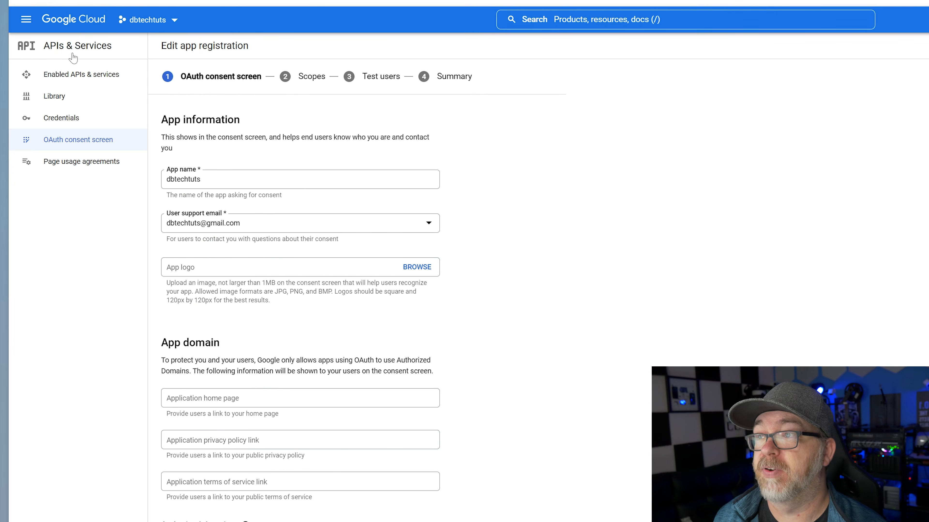
pyautogui.click(65, 47)
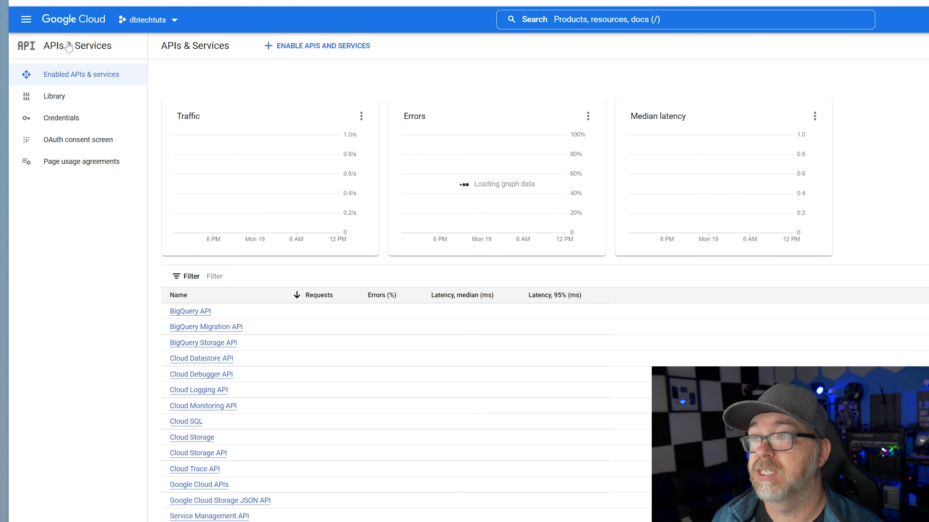
pyautogui.click(65, 126)
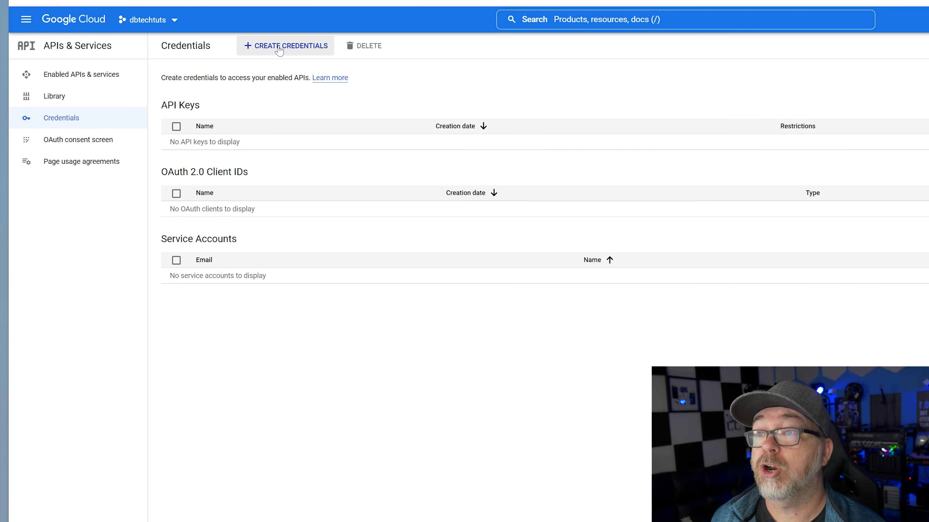
# Start a new Web application OAuth client ID named DBTechTUTS
pyautogui.click(284, 48)
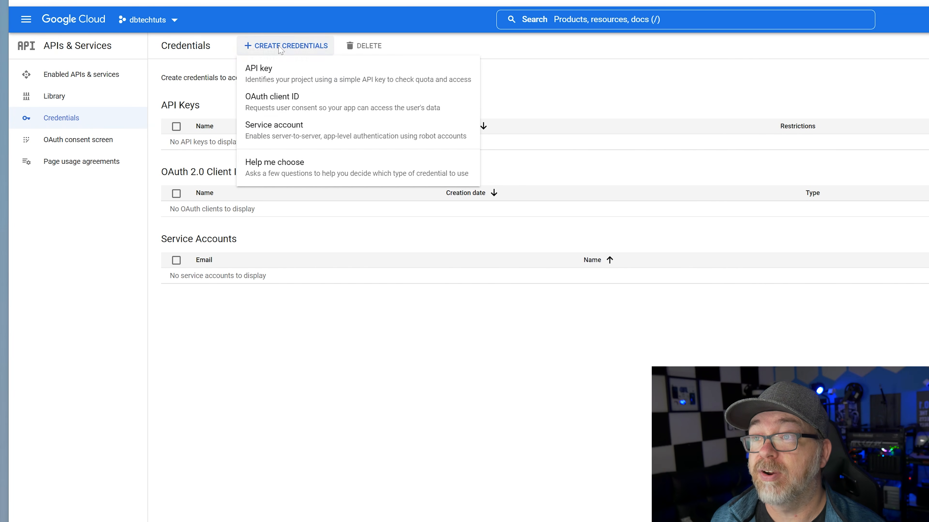
pyautogui.click(275, 104)
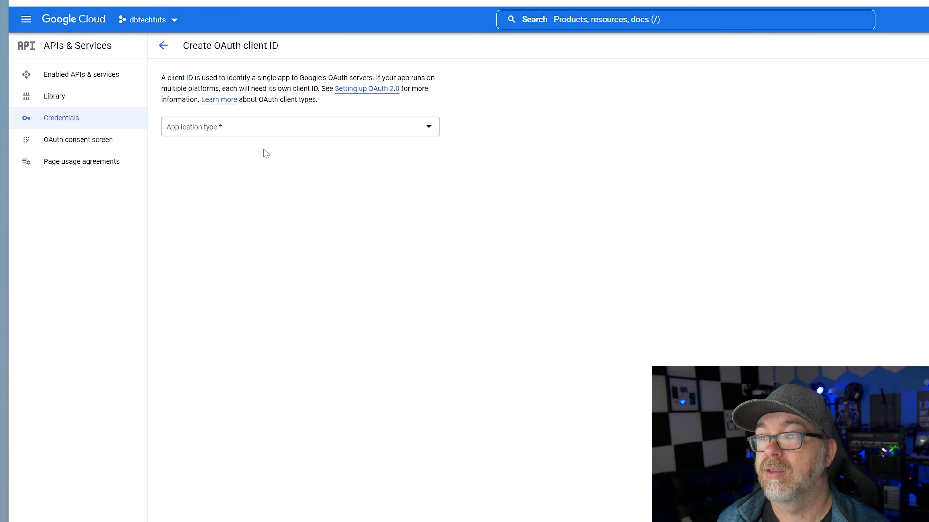
pyautogui.click(247, 129)
pyautogui.click(222, 139)
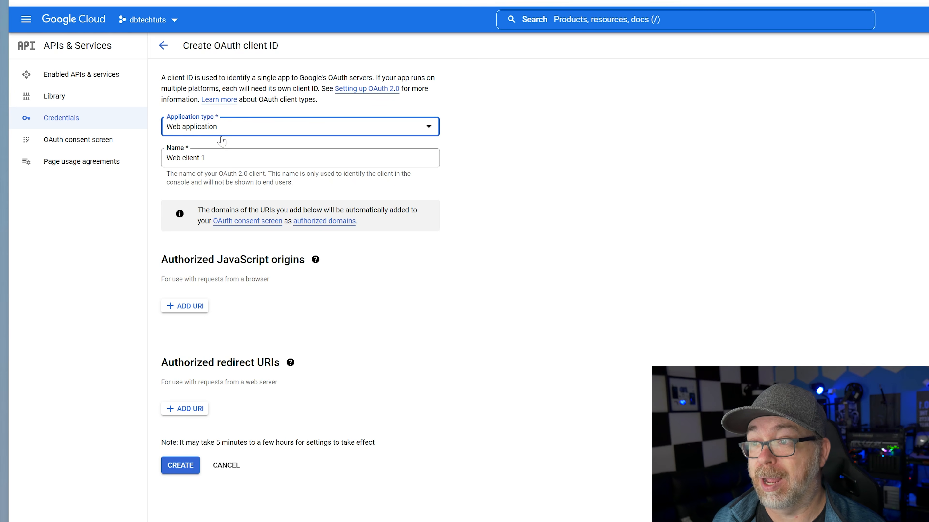
pyautogui.press('Tab')
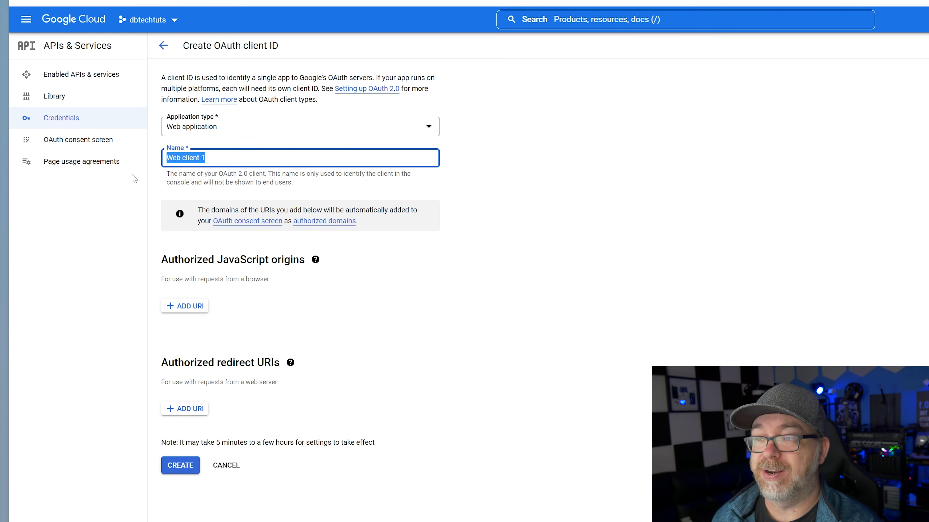
pyautogui.write('DBTechTUTS')
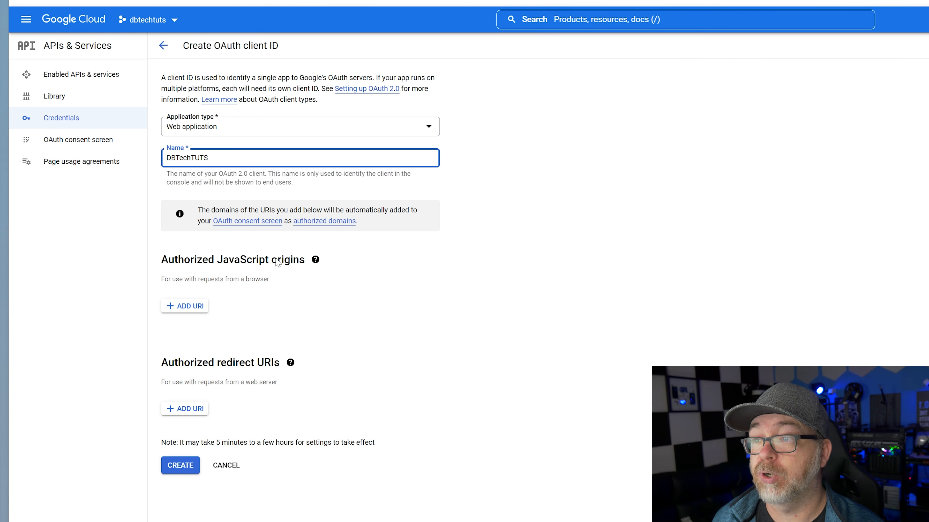
# Add the Cloudflare team domain as JavaScript origin and its /cdn-cgi/access/callback redirect URI
pyautogui.click(208, 305)
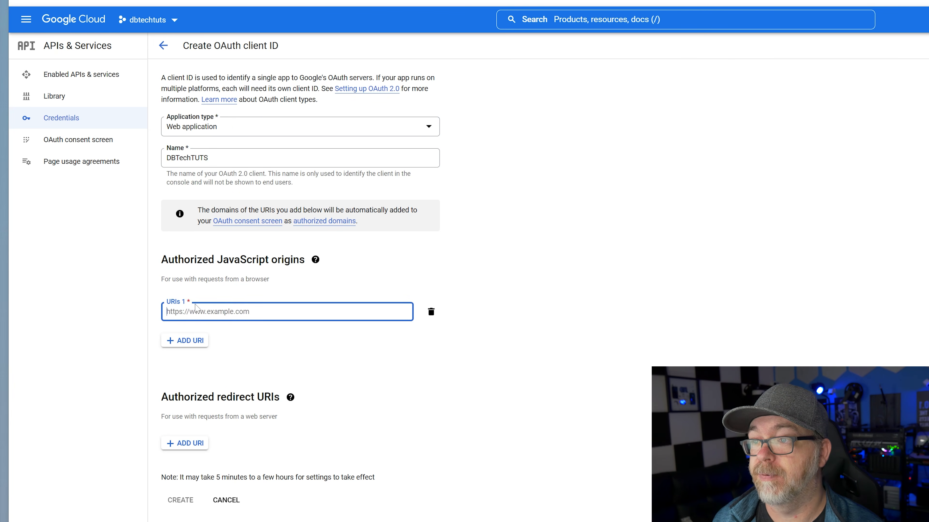
pyautogui.hotkey('ctrl', 'Tab')
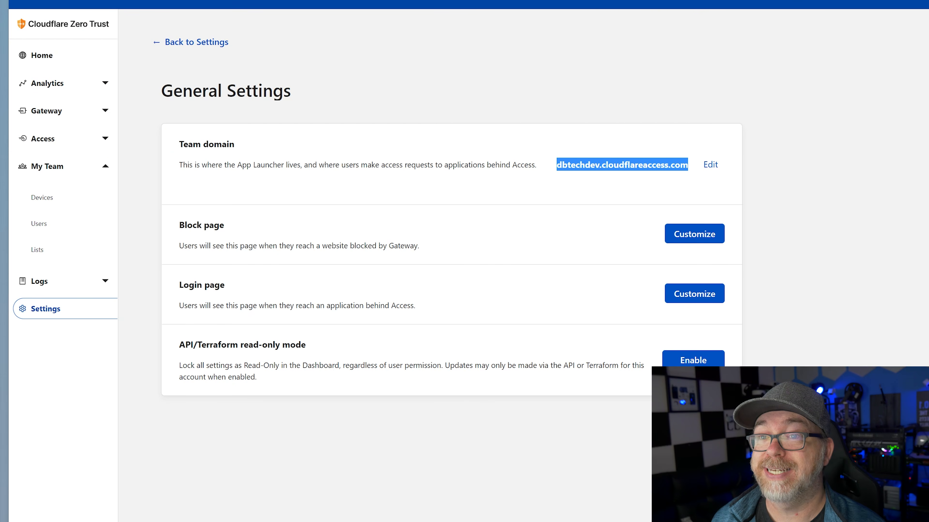
pyautogui.rightClick(607, 162)
pyautogui.click(627, 172)
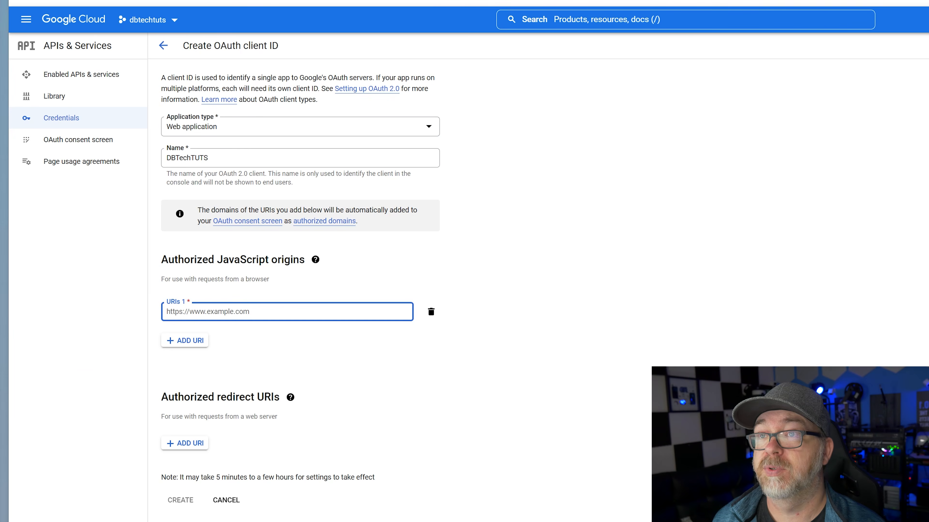
pyautogui.hotkey('ctrl', 'v')
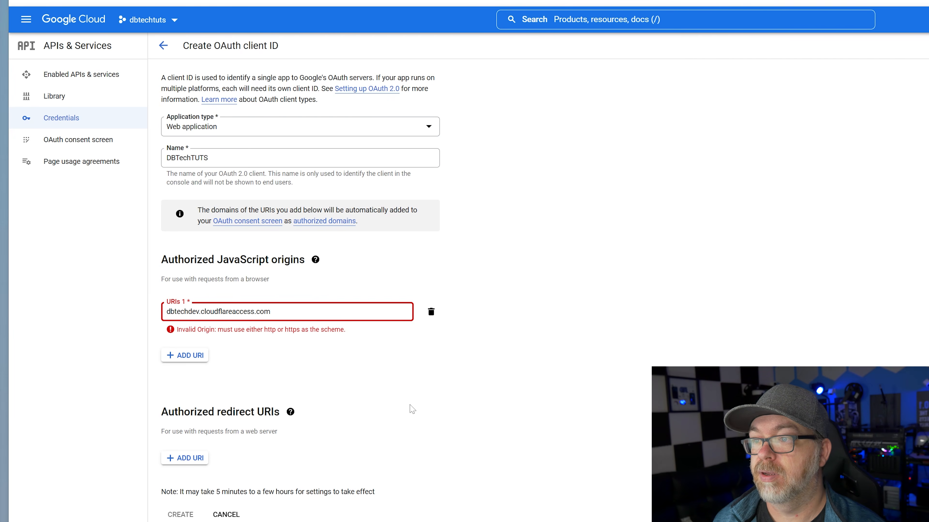
pyautogui.click(406, 369)
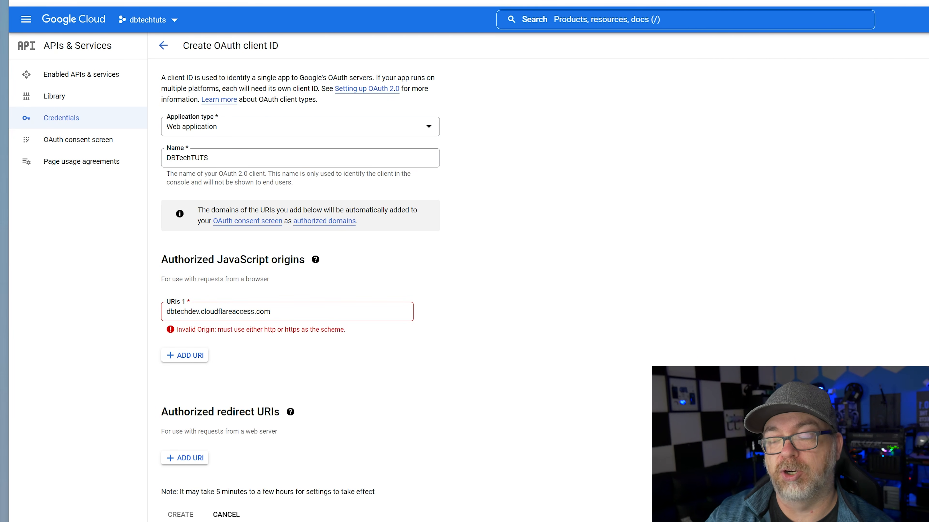
pyautogui.click(185, 458)
pyautogui.hotkey('ctrl', 'v')
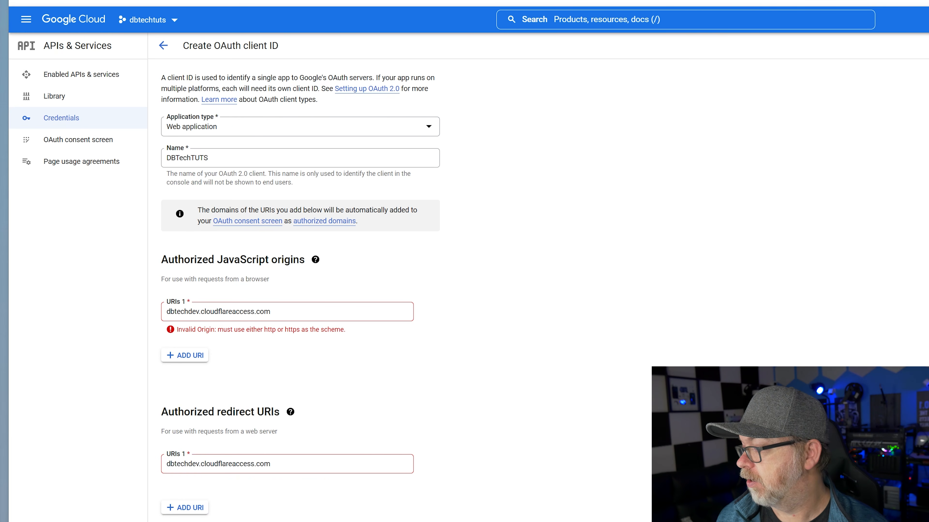
pyautogui.click(292, 464)
pyautogui.hotkey('ctrl', 'v')
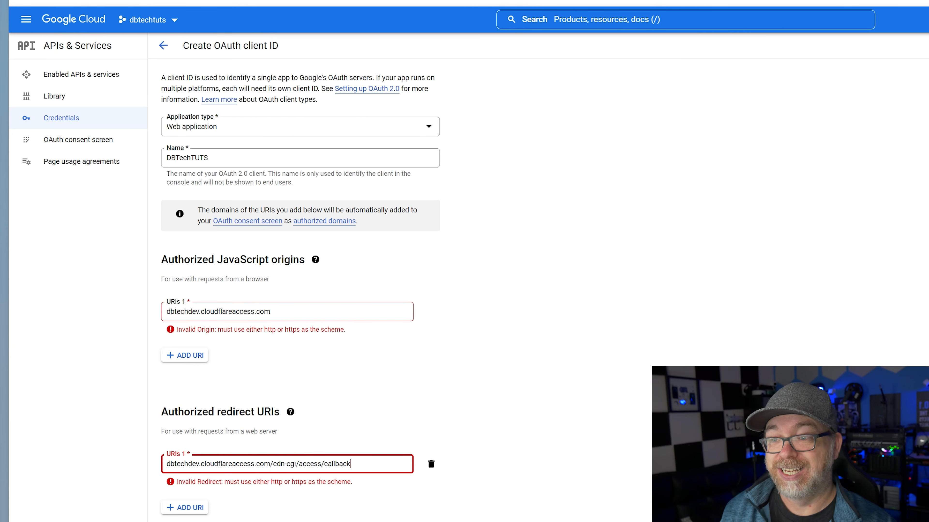
pyautogui.click(232, 312)
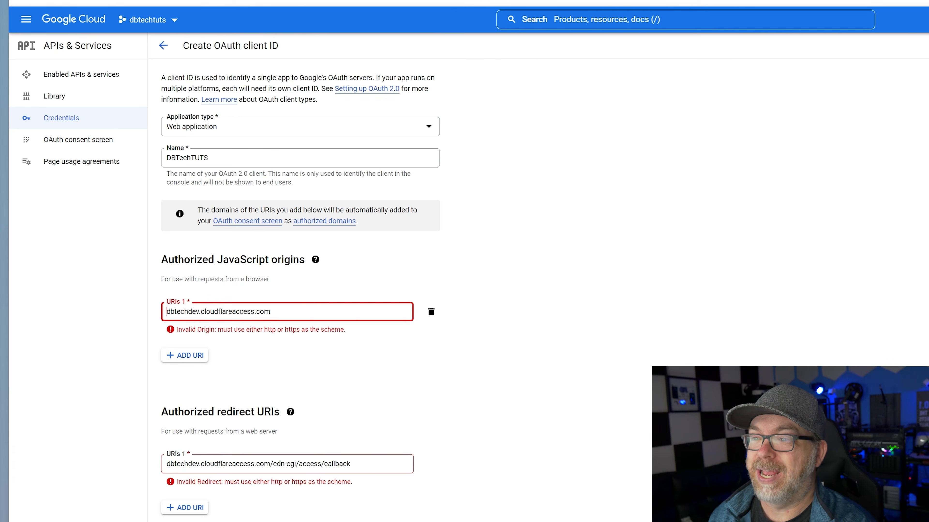
pyautogui.press('Home')
pyautogui.write('https://')
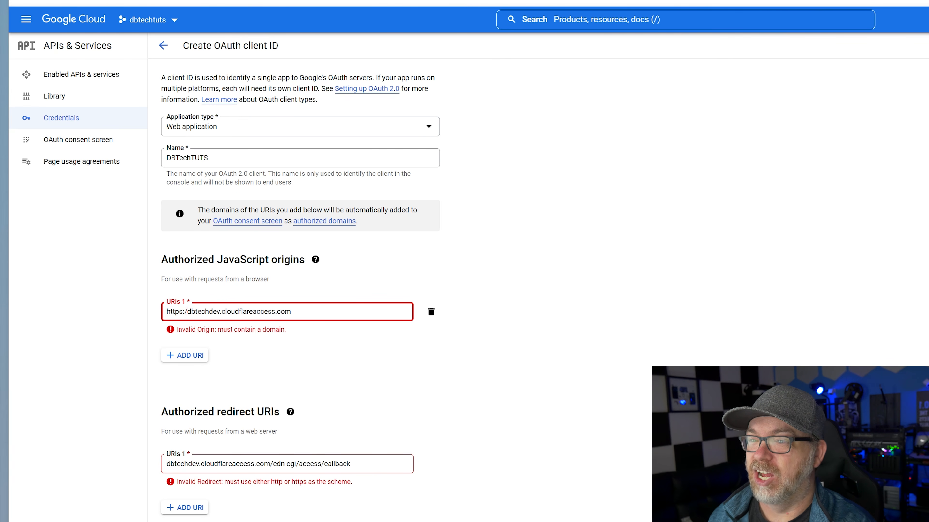
pyautogui.hotkey('shift', 'Home')
pyautogui.click(260, 449)
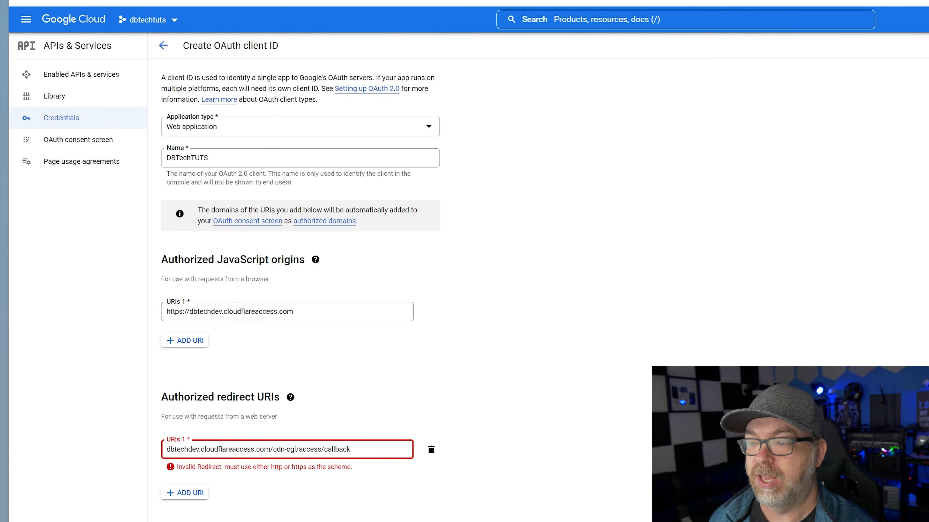
pyautogui.press('Home')
pyautogui.hotkey('ctrl', 'v')
pyautogui.scroll(-5, 207, 393)
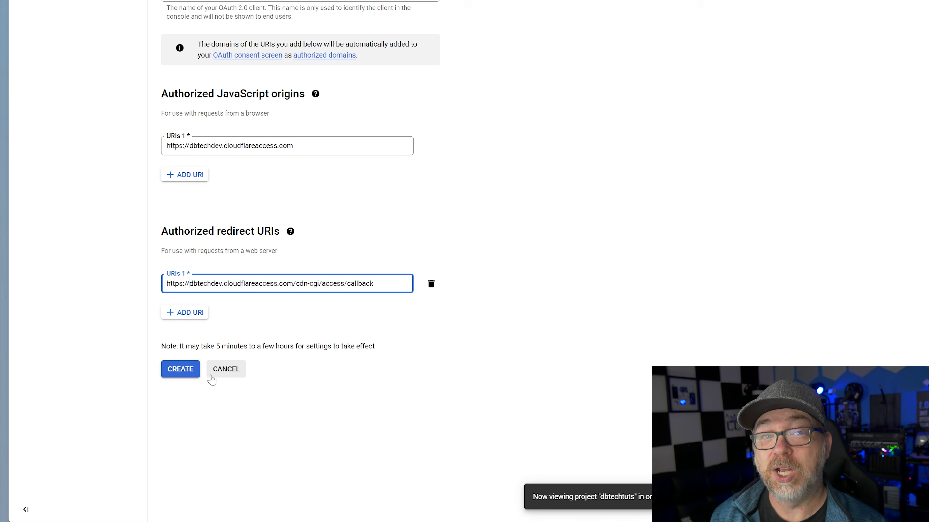
pyautogui.click(179, 370)
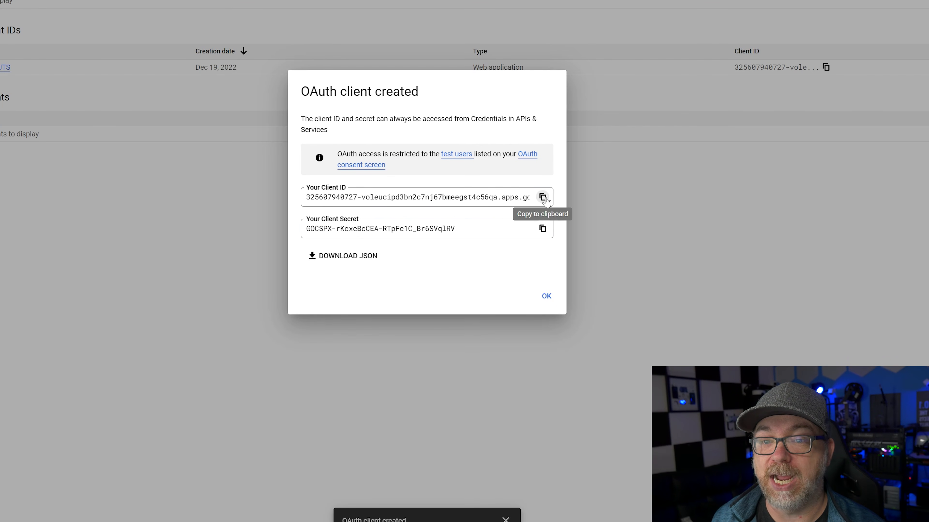
# Copy the new OAuth client's client ID from the confirmation dialog
pyautogui.click(543, 197)
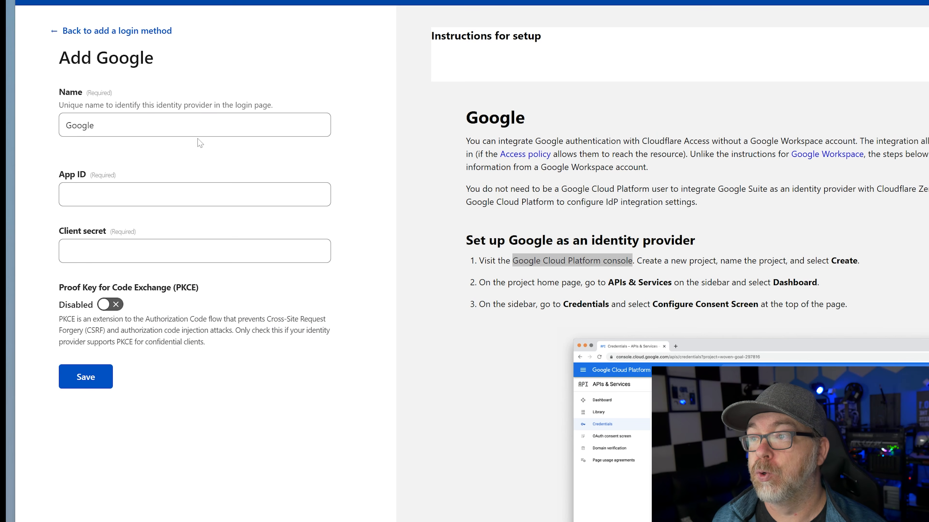
# Paste the client ID as App ID, add the client secret, and save the Google login method
pyautogui.click(194, 194)
pyautogui.hotkey('ctrl', 'v')
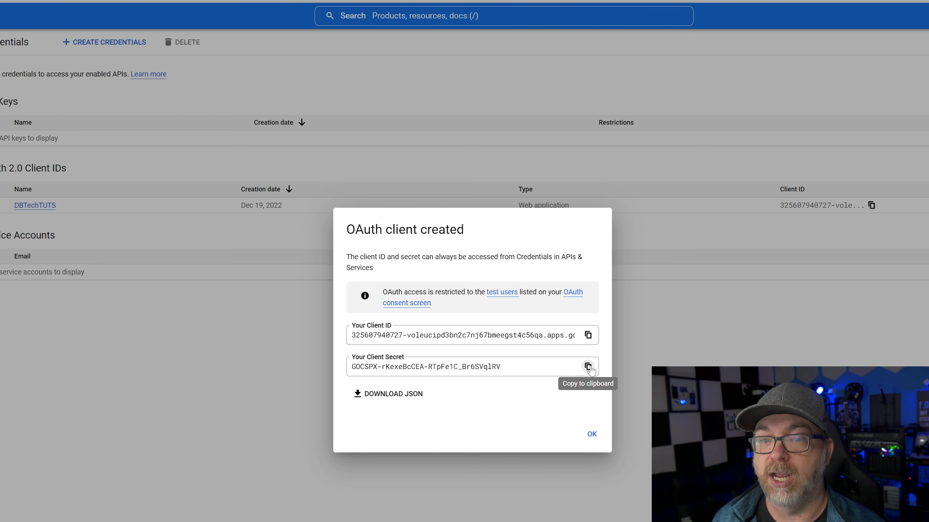
pyautogui.click(587, 367)
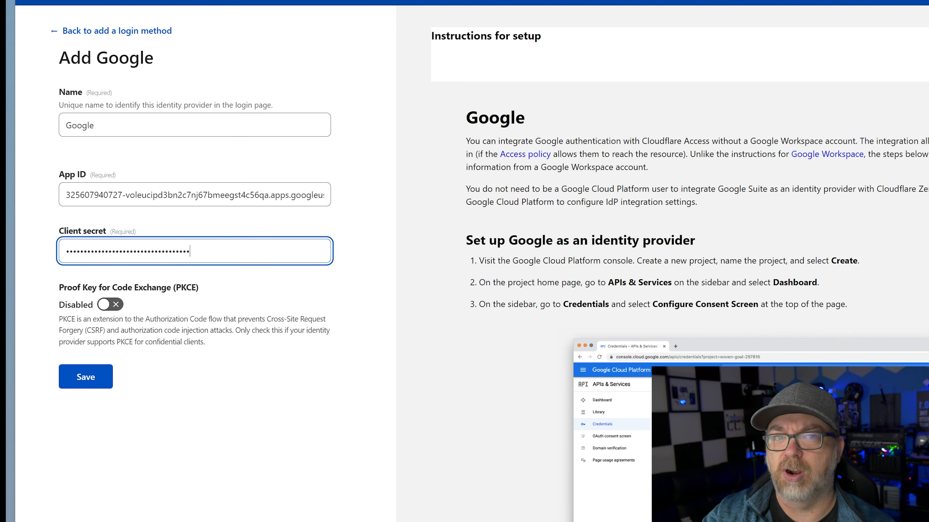
pyautogui.click(99, 385)
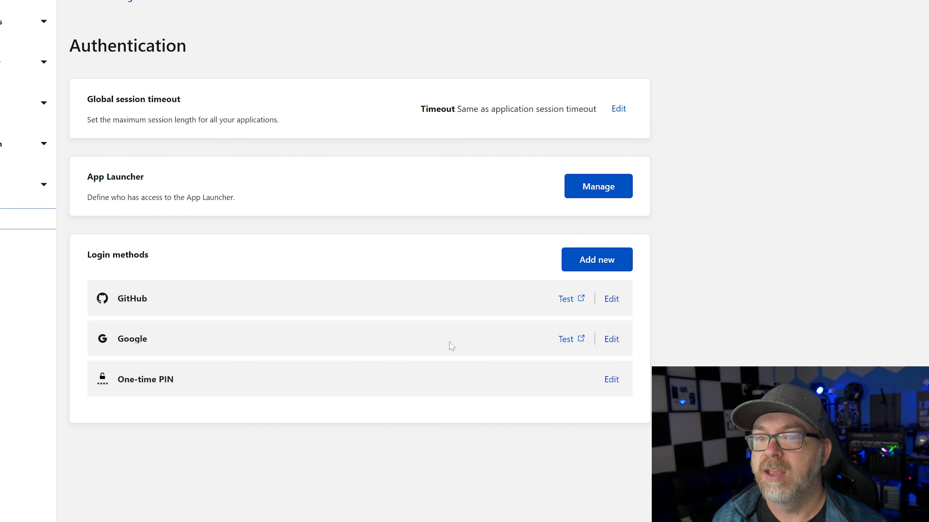
# Test the Google login method by signing in with the Google account, then view trag.dbtech.dev
pyautogui.click(567, 339)
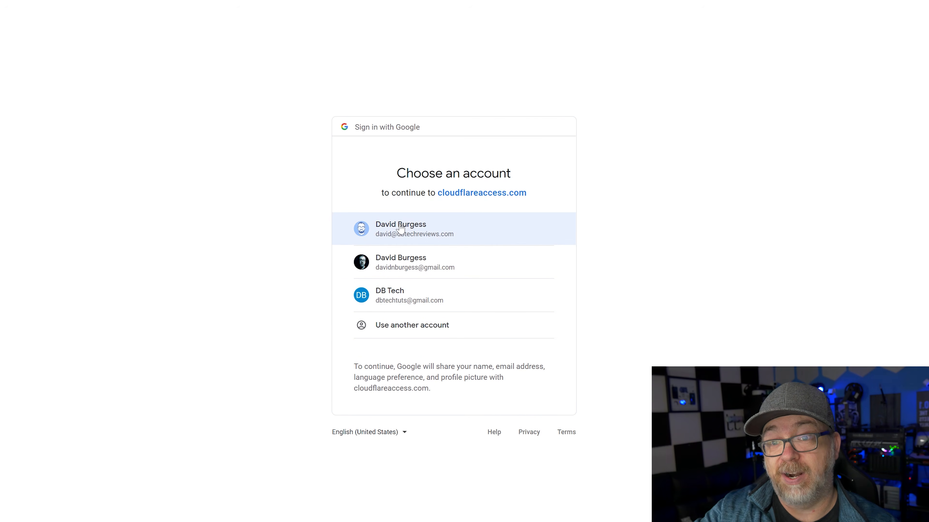
pyautogui.click(419, 295)
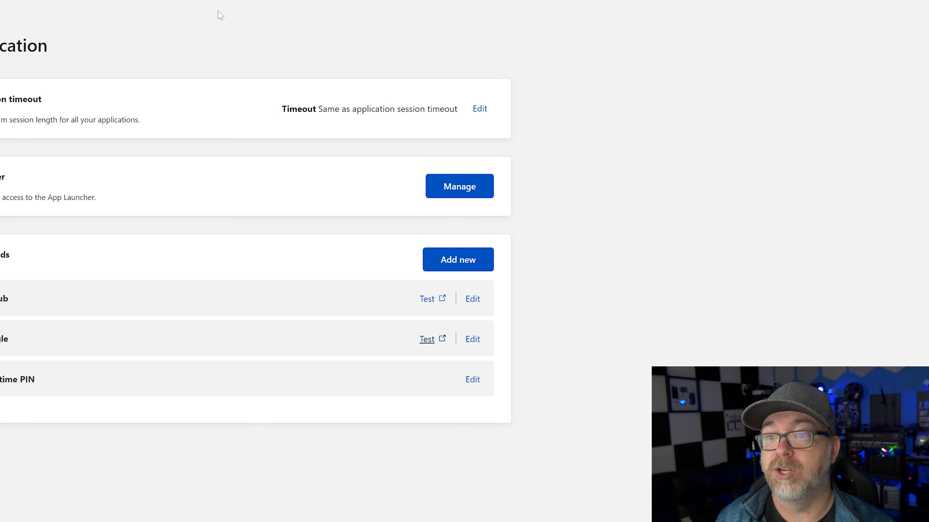
pyautogui.click(427, 338)
pyautogui.click(387, 295)
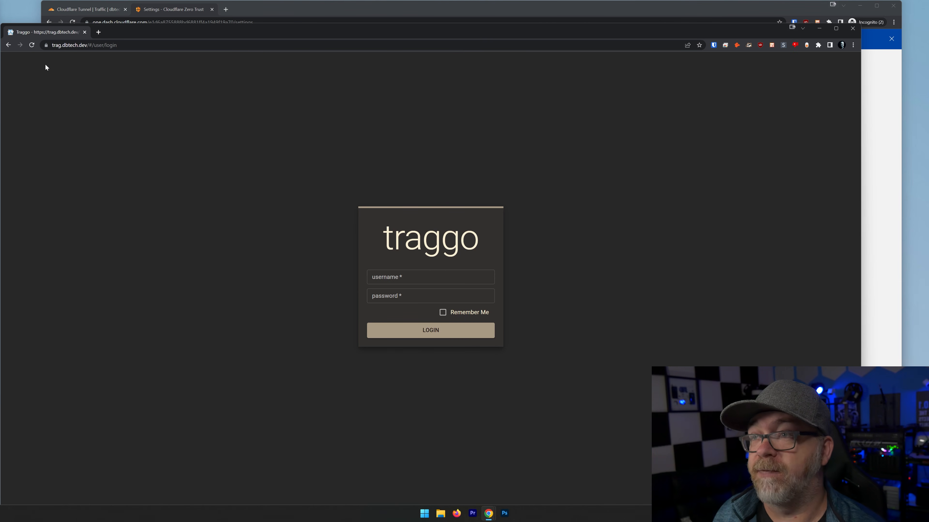
# Start a self-hosted Access application named traggo, keeping the 24-hour session duration
pyautogui.click(173, 14)
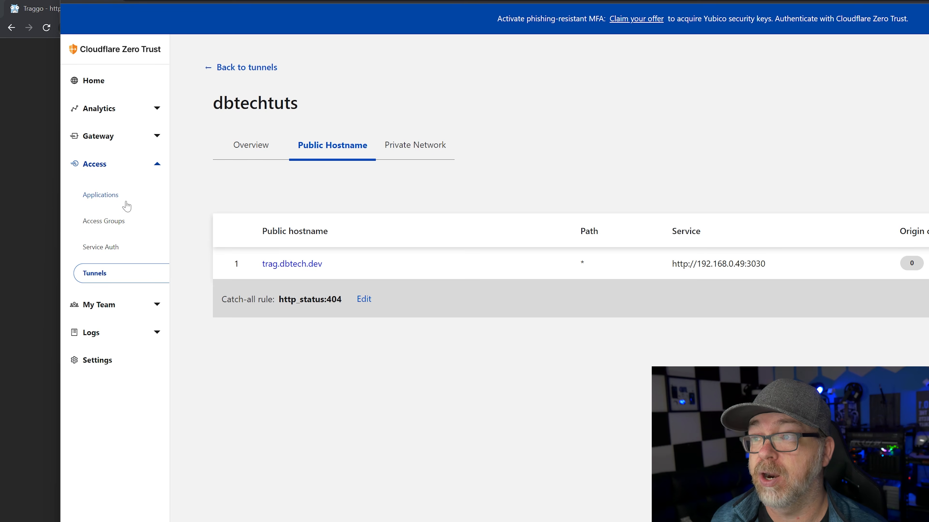
pyautogui.click(115, 195)
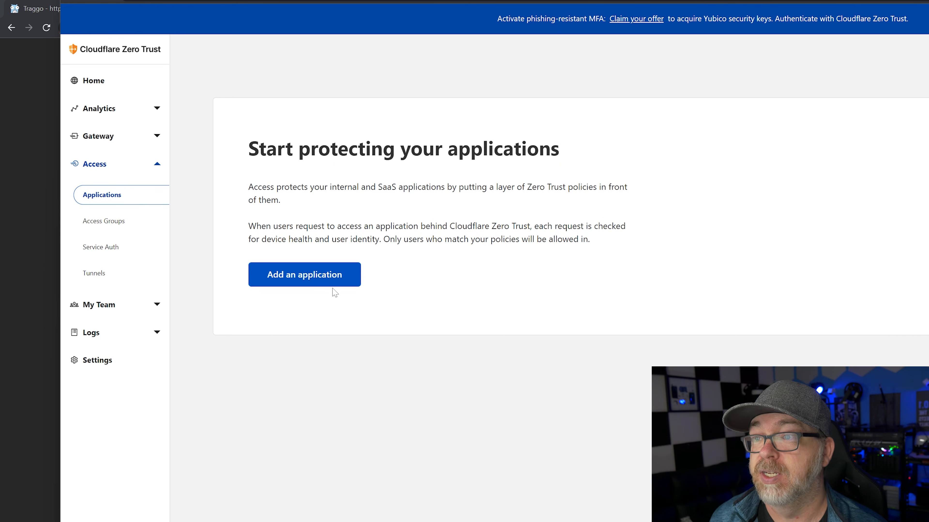
pyautogui.click(291, 274)
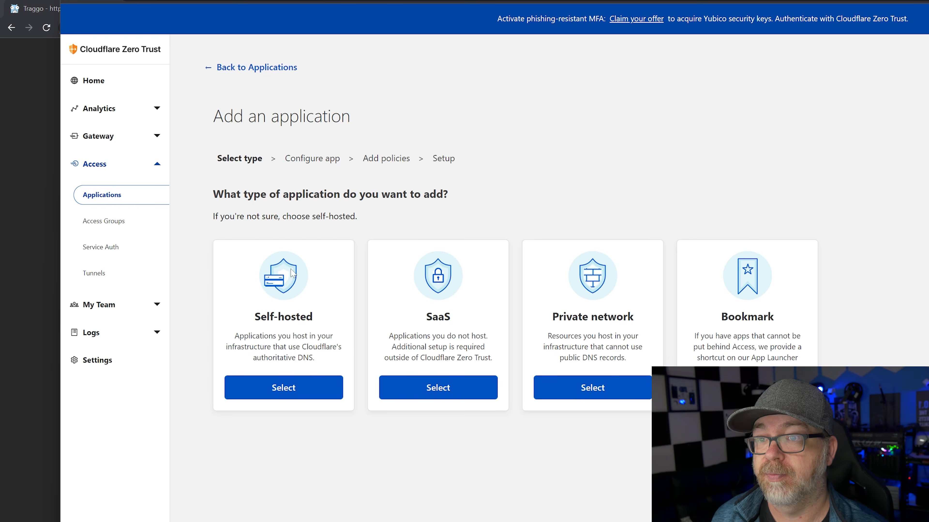
pyautogui.click(280, 391)
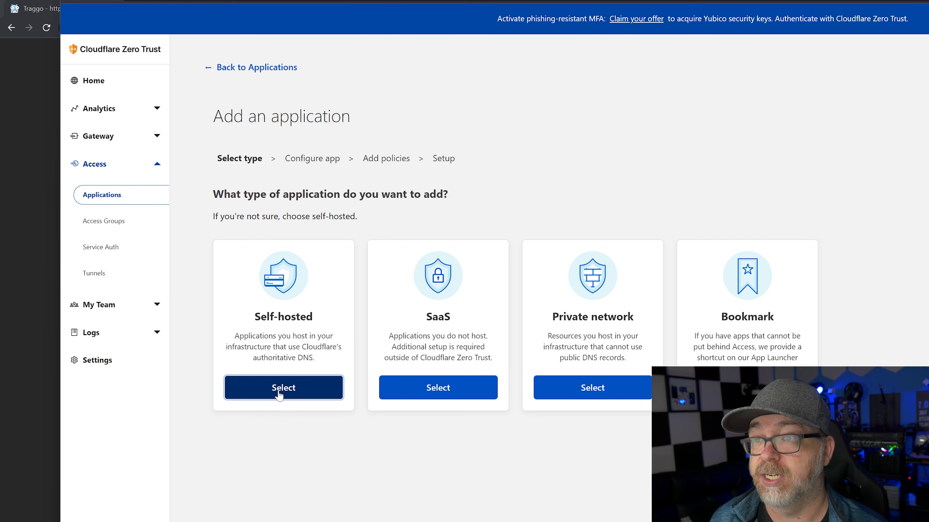
pyautogui.click(280, 253)
pyautogui.write('traggo')
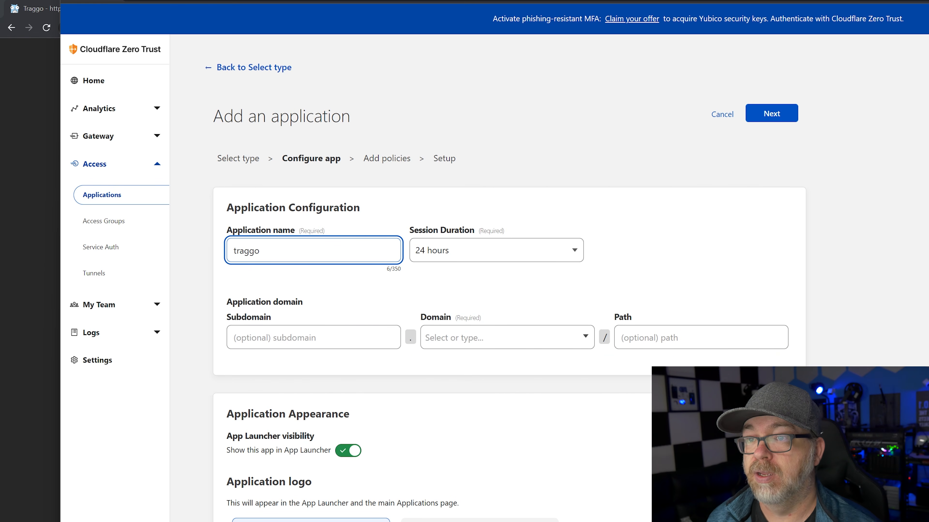
pyautogui.click(440, 252)
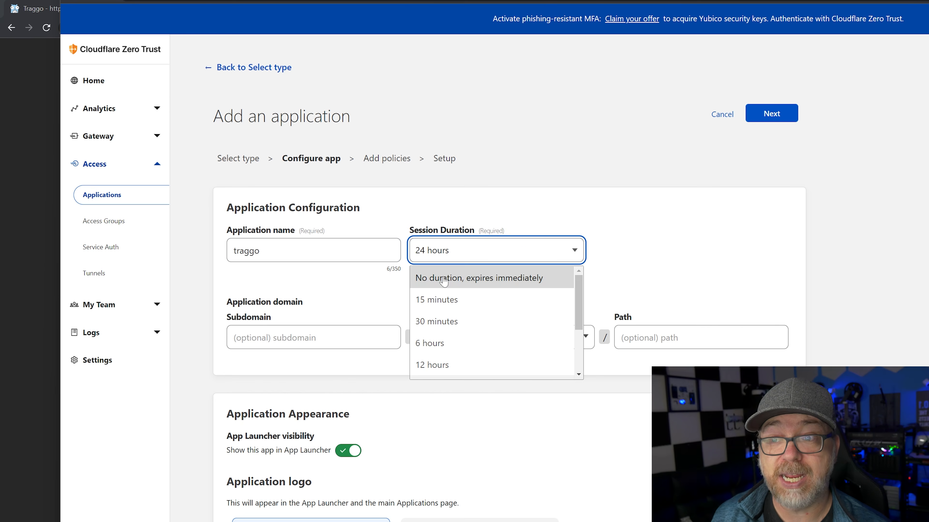
pyautogui.scroll(-1, 444, 344)
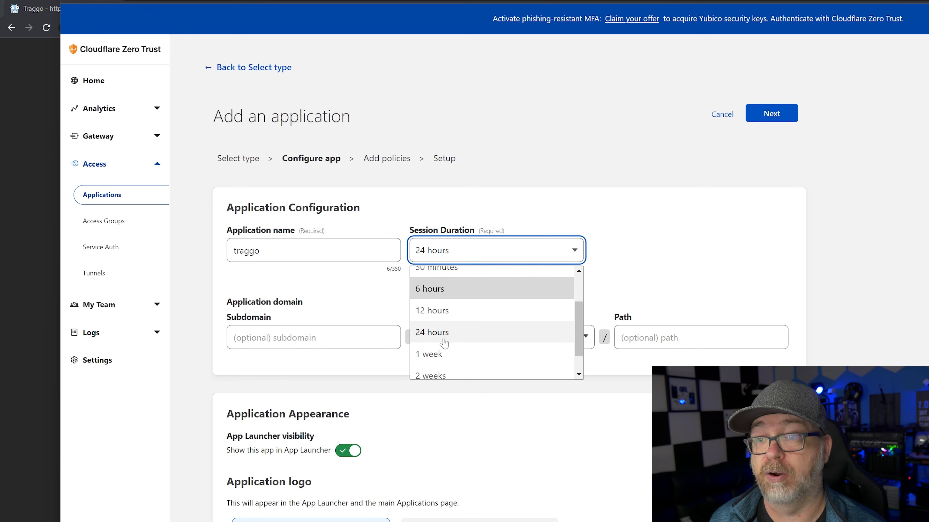
pyautogui.scroll(-5, 443, 344)
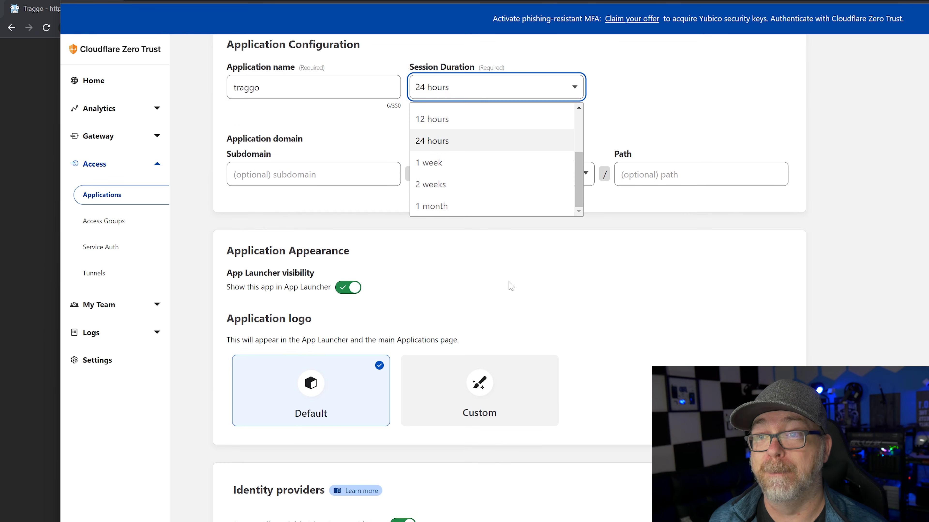
pyautogui.scroll(4, 511, 286)
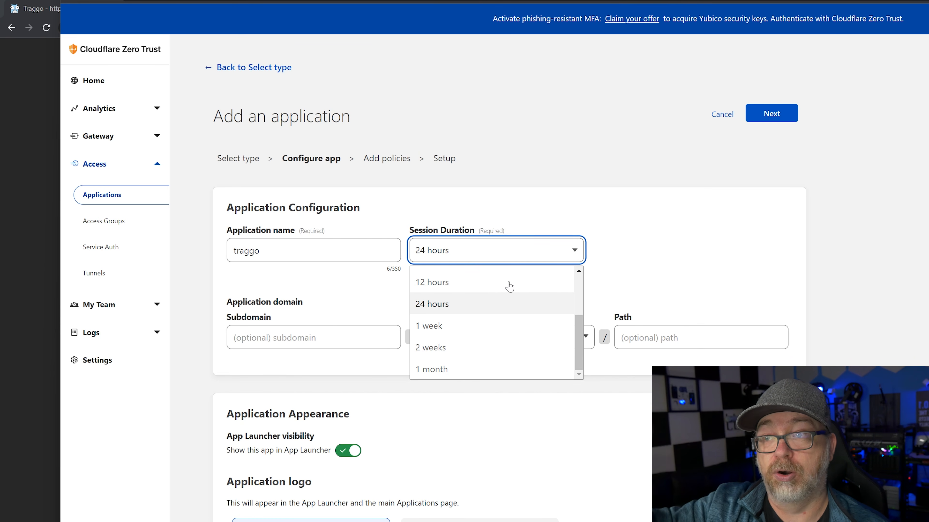
pyautogui.click(609, 243)
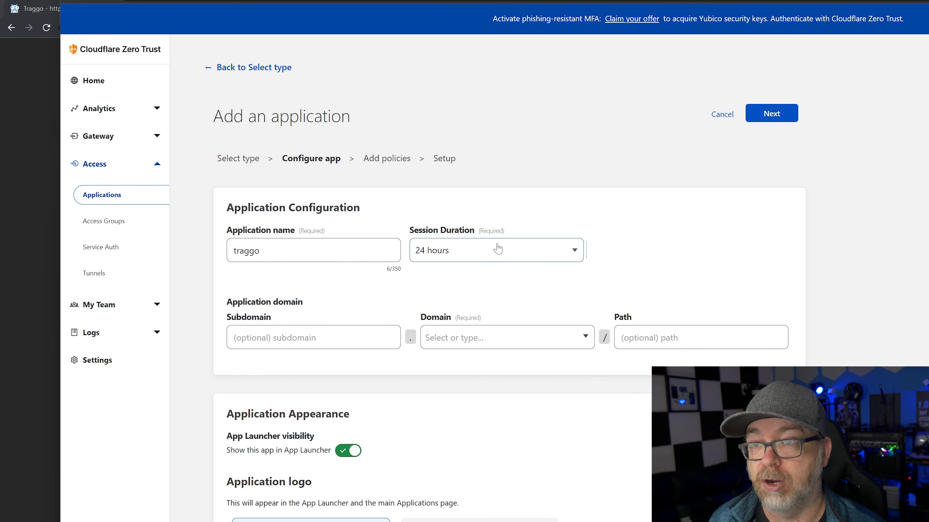
# Set the application domain to subdomain trag on dbtech.dev
pyautogui.click(377, 332)
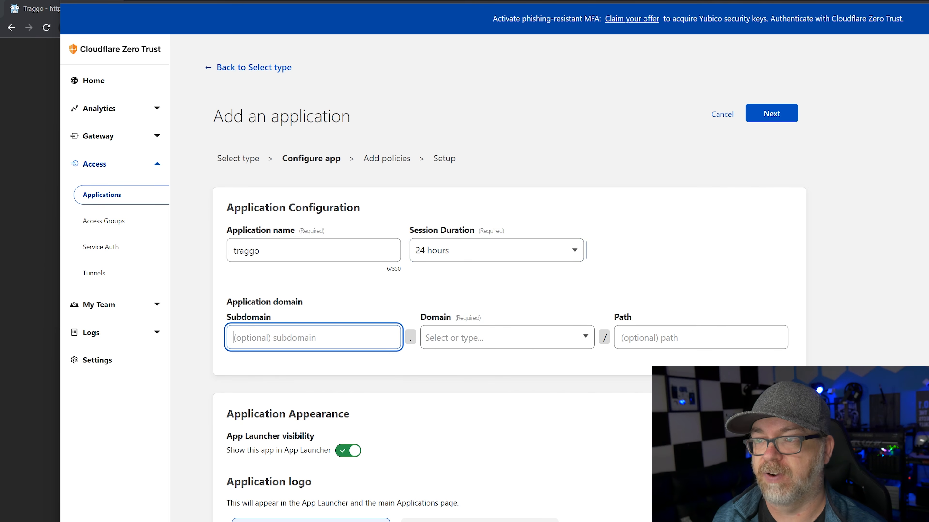
pyautogui.write('trag')
pyautogui.press('Tab')
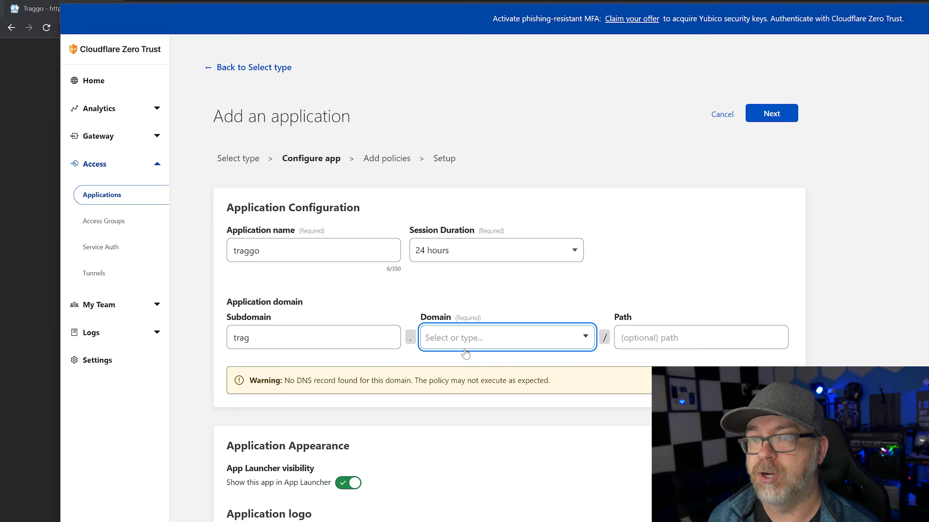
pyautogui.click(465, 347)
pyautogui.click(470, 364)
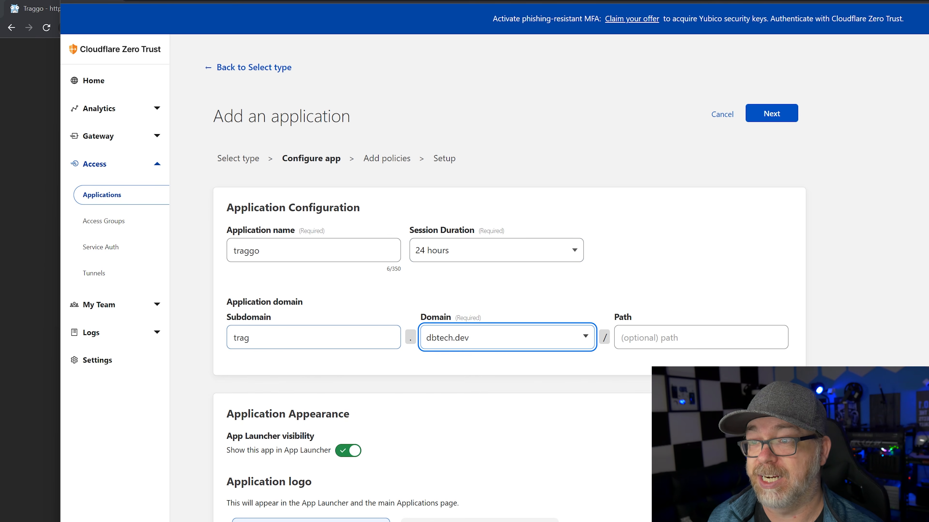
pyautogui.click(39, 145)
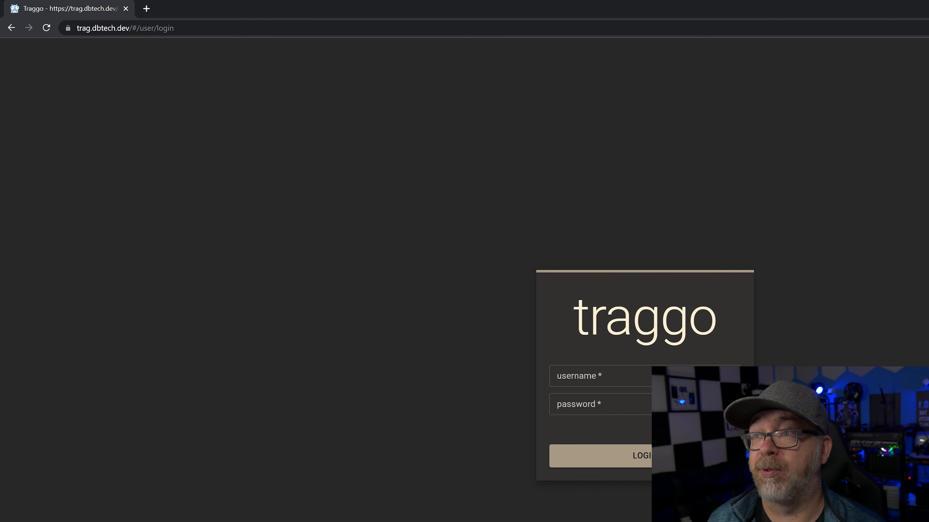
pyautogui.hotkey('alt', 'Tab')
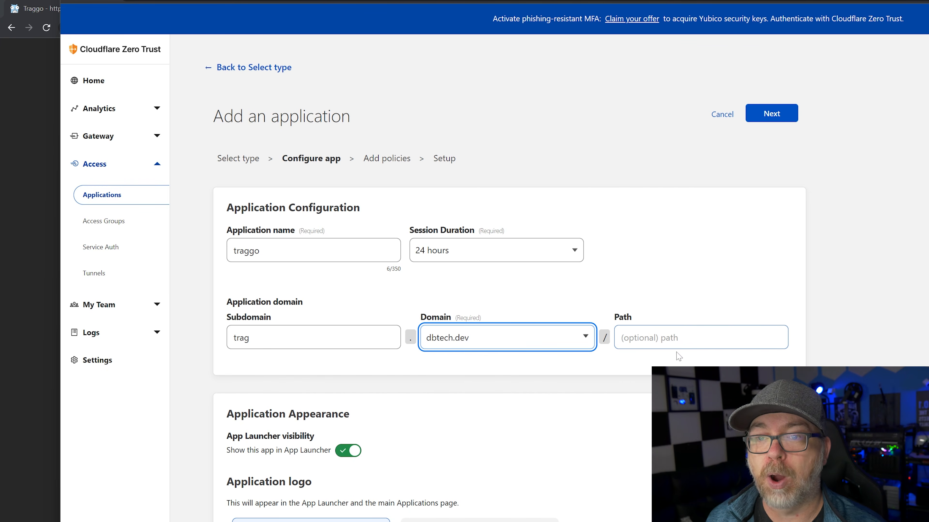
pyautogui.scroll(-10, 592, 390)
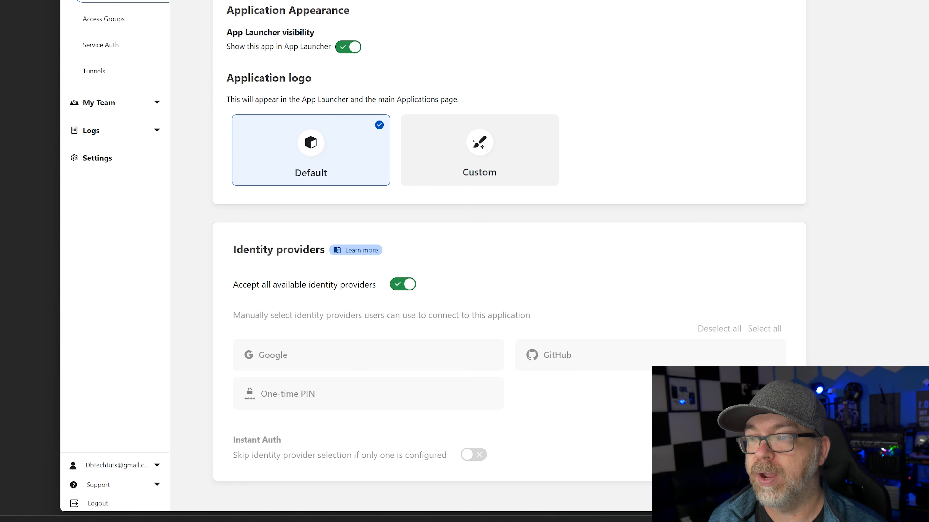
# Drop One-time PIN so only Google and GitHub sign in, and continue to policies
pyautogui.click(404, 288)
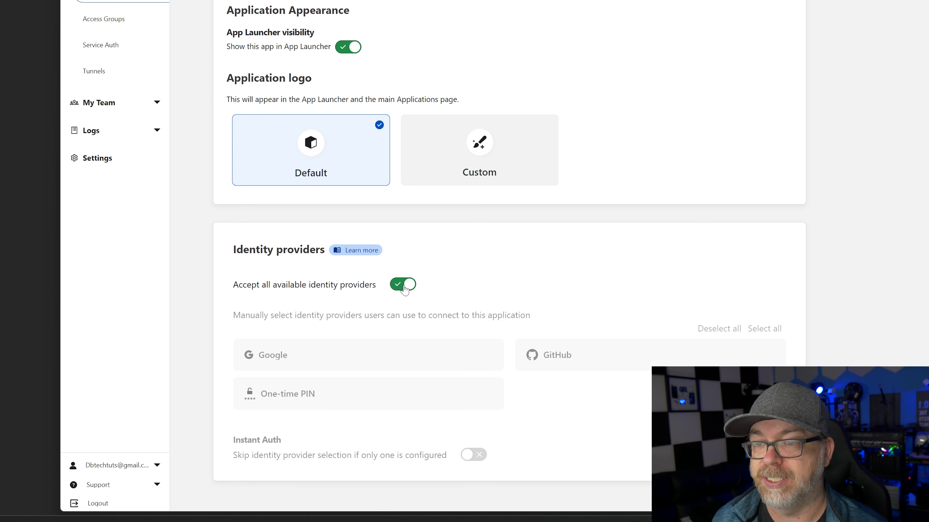
pyautogui.click(354, 385)
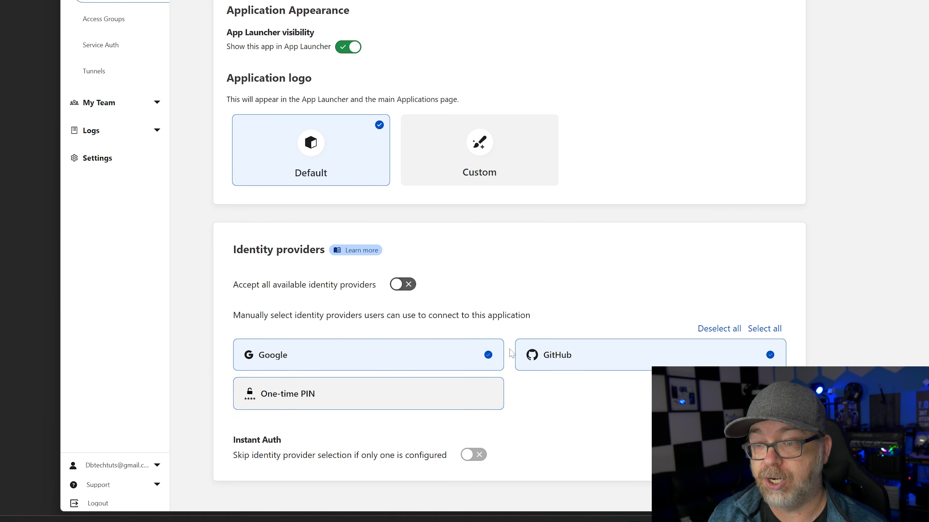
pyautogui.scroll(5, 511, 354)
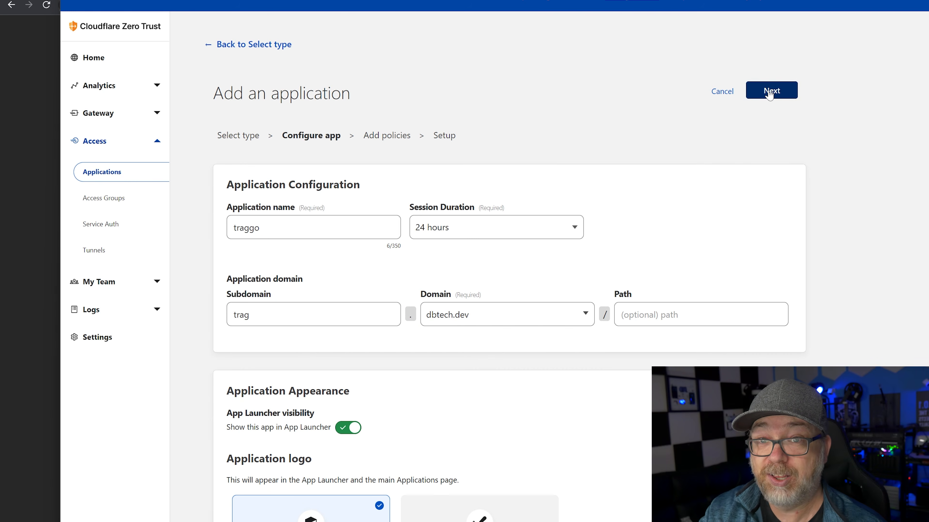
pyautogui.click(770, 94)
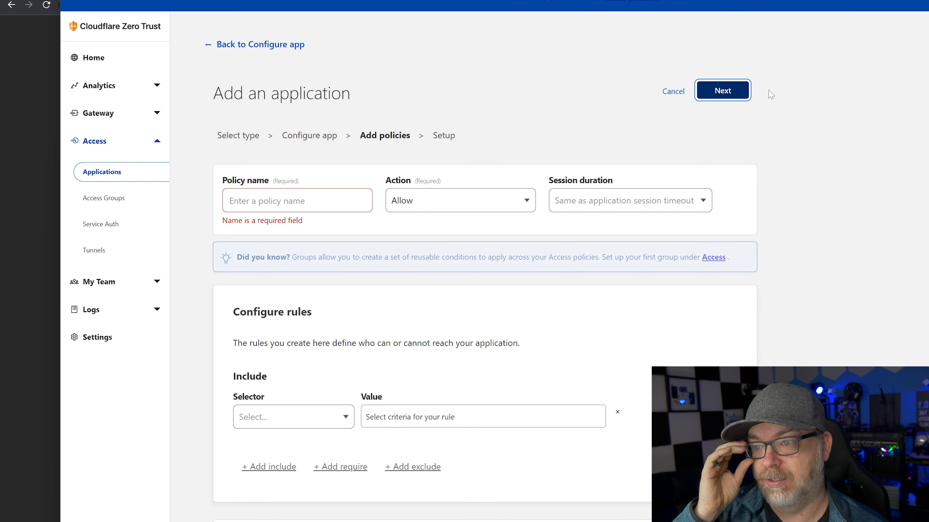
pyautogui.click(326, 205)
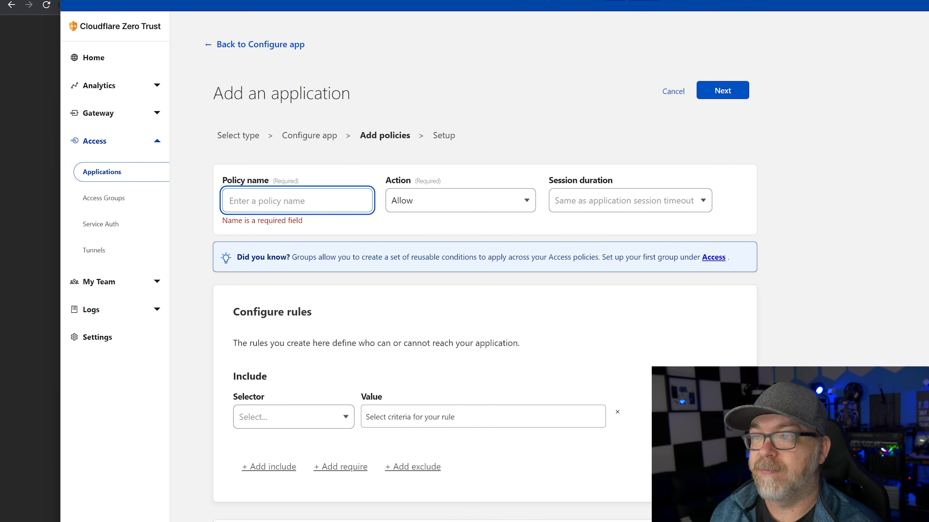
# Name the policy auth, keeping Allow as the action and the default session duration
pyautogui.write('auth')
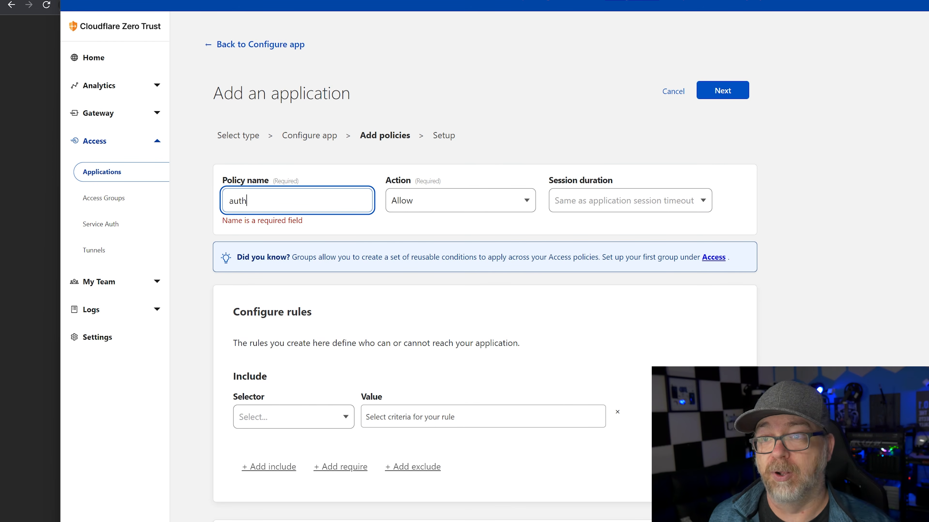
pyautogui.press('Tab')
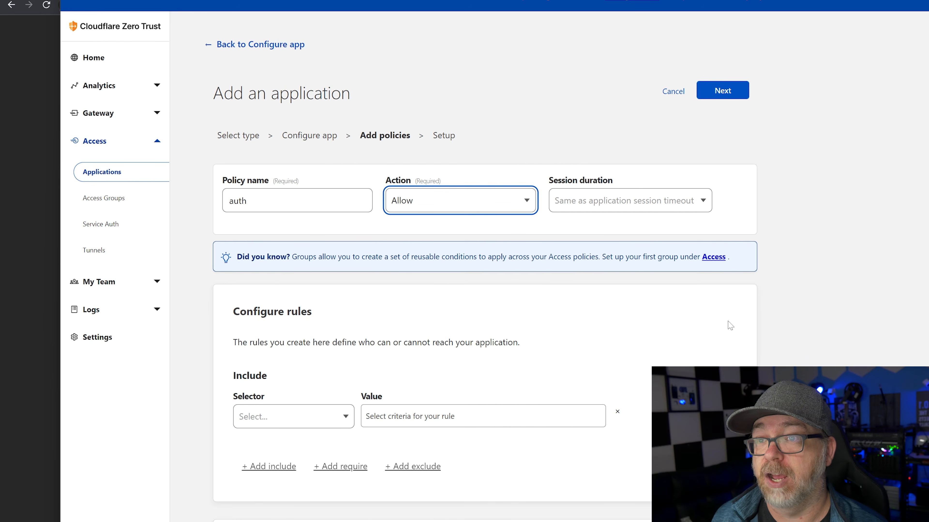
pyautogui.click(452, 205)
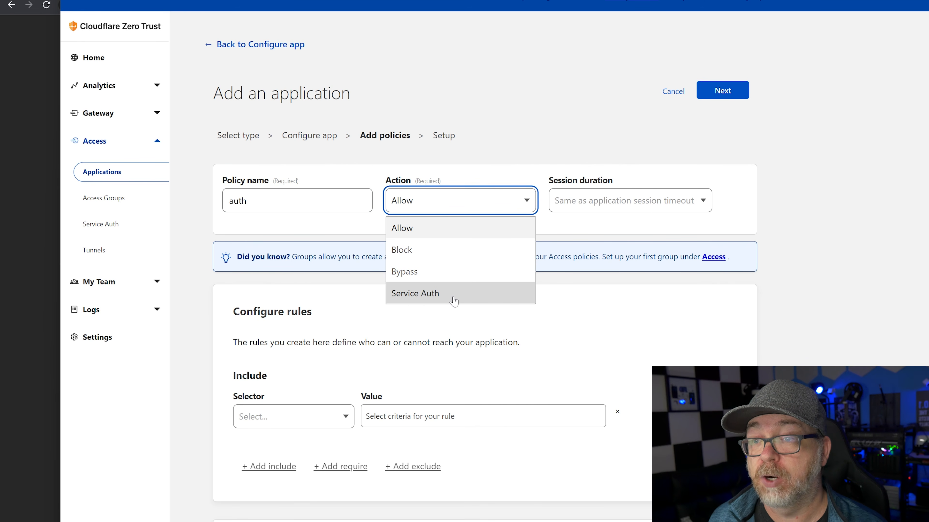
pyautogui.click(591, 334)
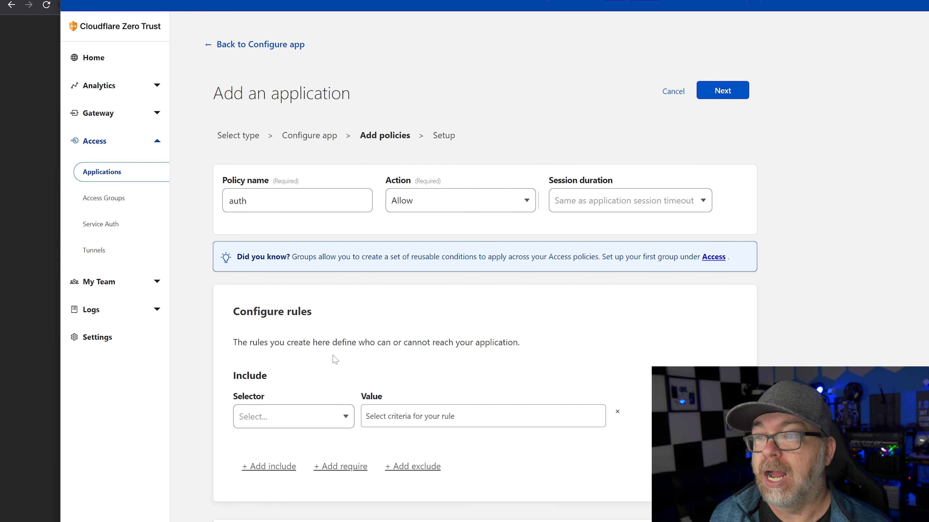
pyautogui.click(584, 208)
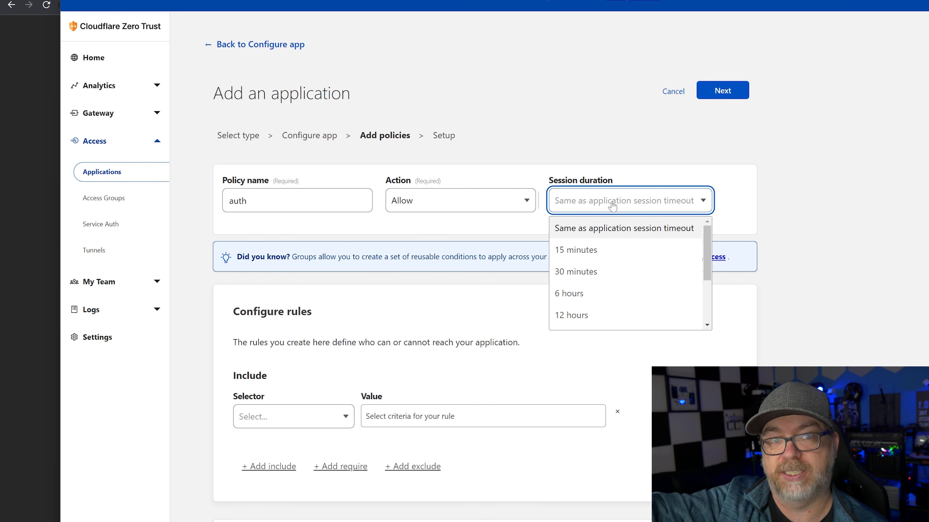
pyautogui.click(344, 315)
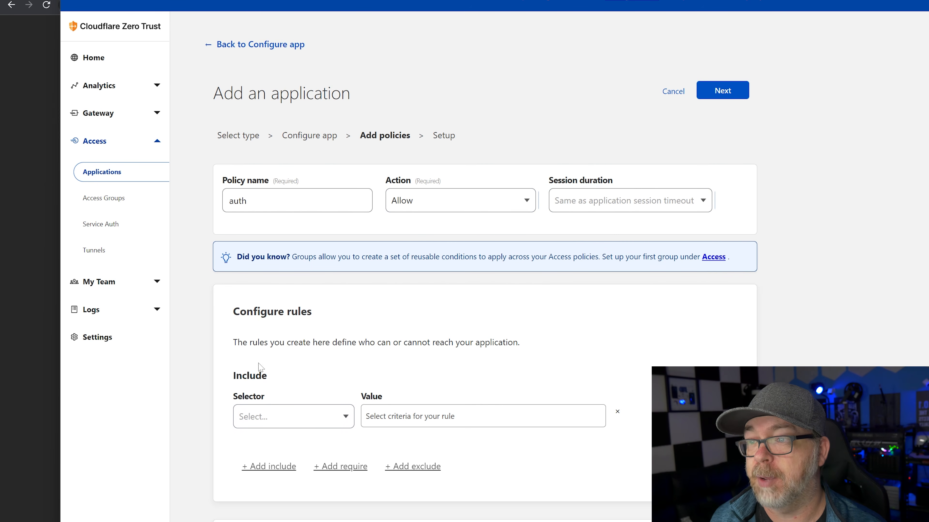
pyautogui.scroll(-5, 263, 385)
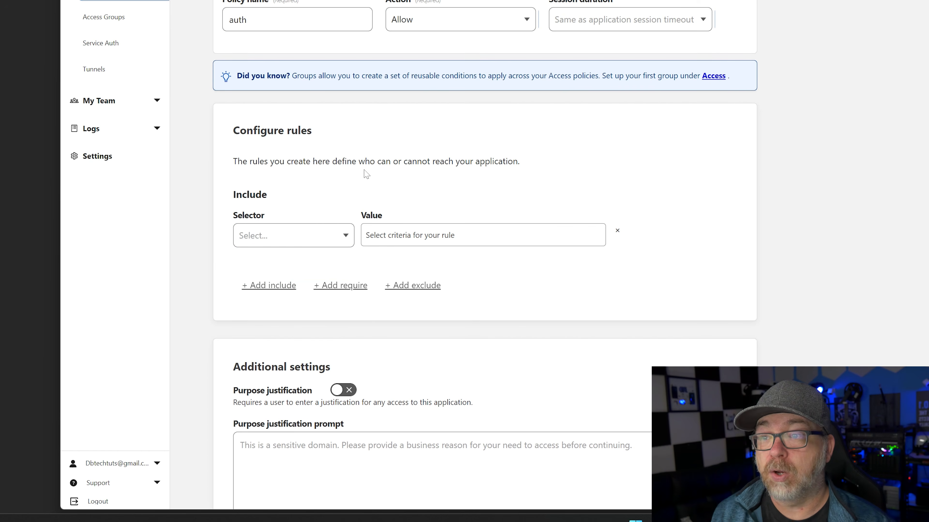
# Include users via the Emails selector with the single permitted Gmail address
pyautogui.click(315, 236)
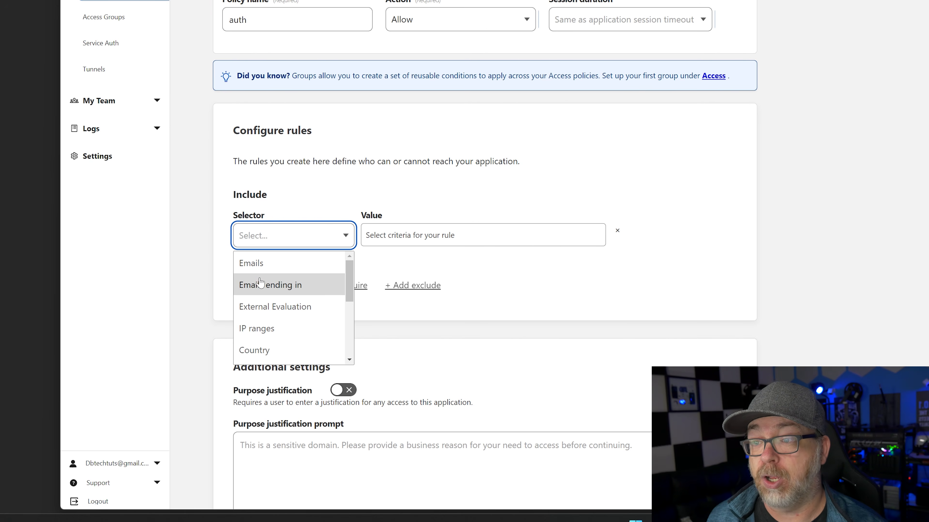
pyautogui.click(256, 263)
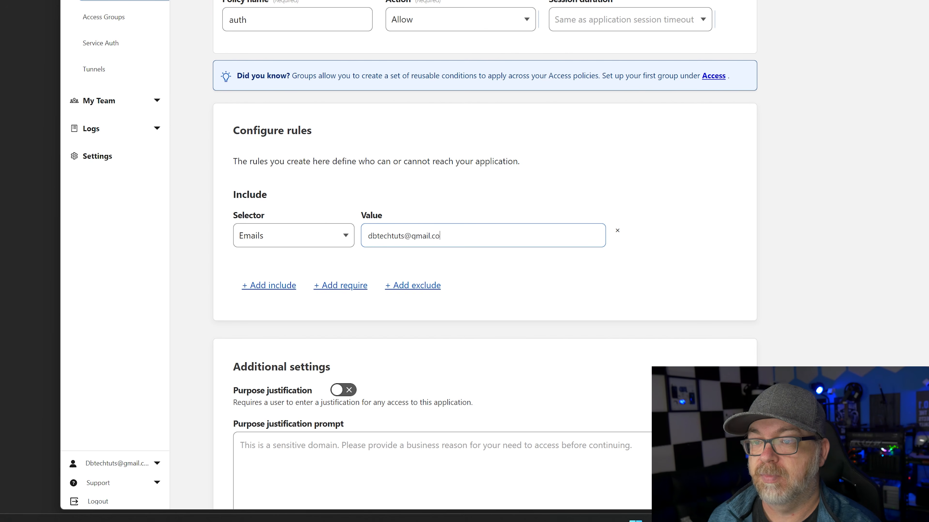
pyautogui.press('Return')
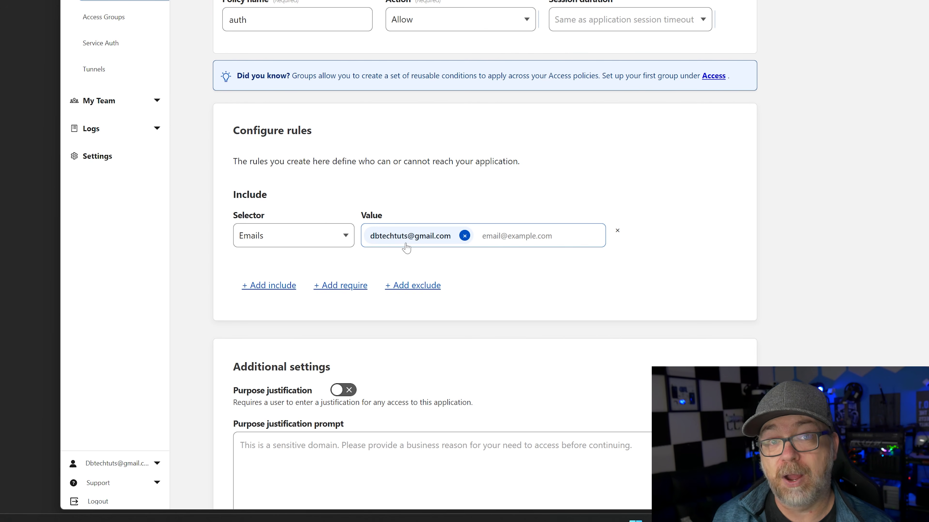
# Add an 'Emails ending in' include rule for a domain, then delete it again
pyautogui.click(277, 285)
pyautogui.click(275, 288)
pyautogui.click(270, 334)
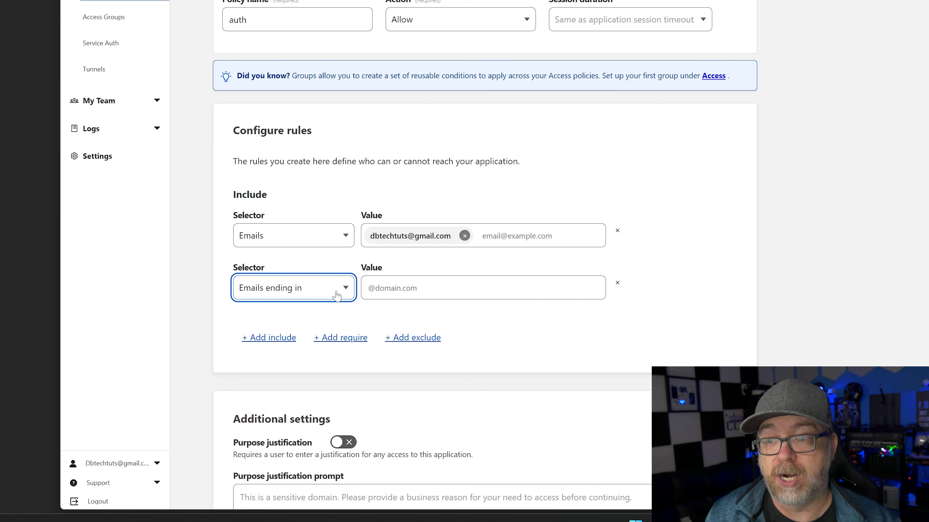
pyautogui.press('Tab')
pyautogui.write('@dbtechreciur')
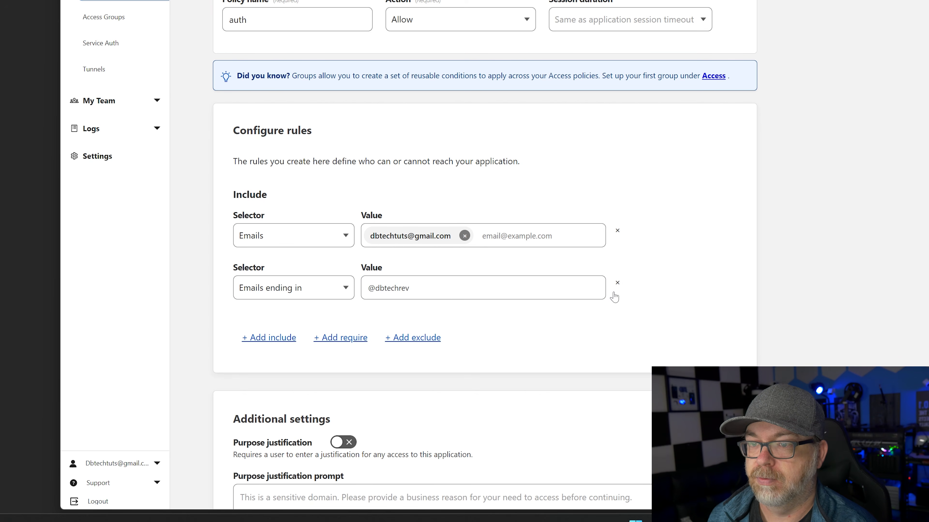
pyautogui.write('s.com')
pyautogui.press('Return')
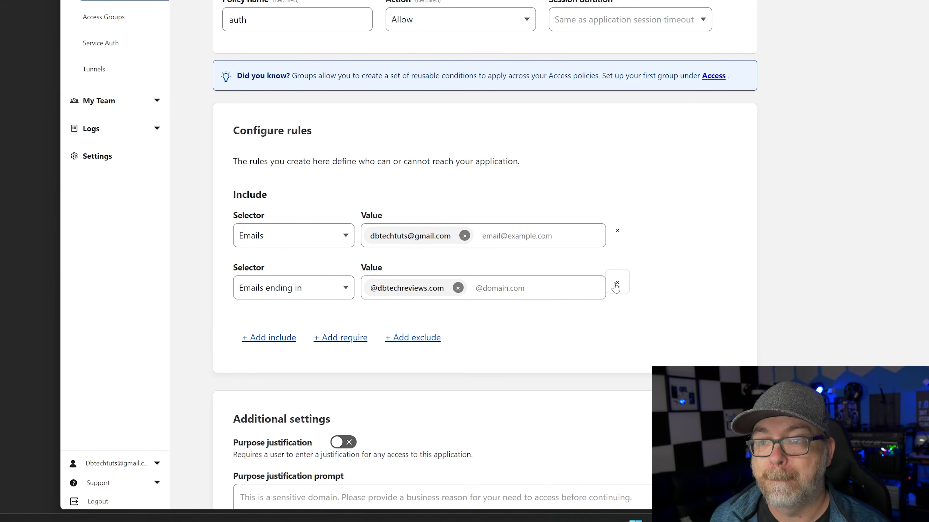
pyautogui.click(616, 284)
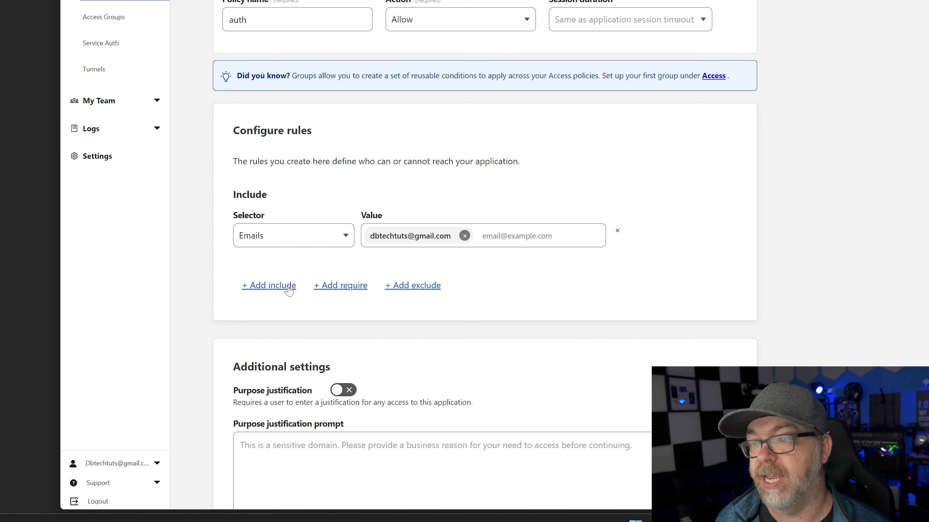
pyautogui.click(340, 291)
pyautogui.click(287, 320)
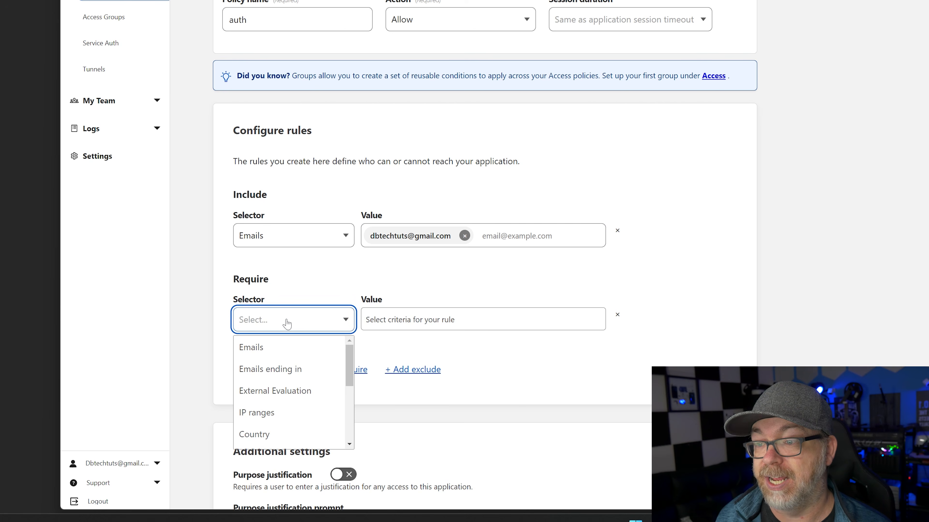
pyautogui.click(280, 413)
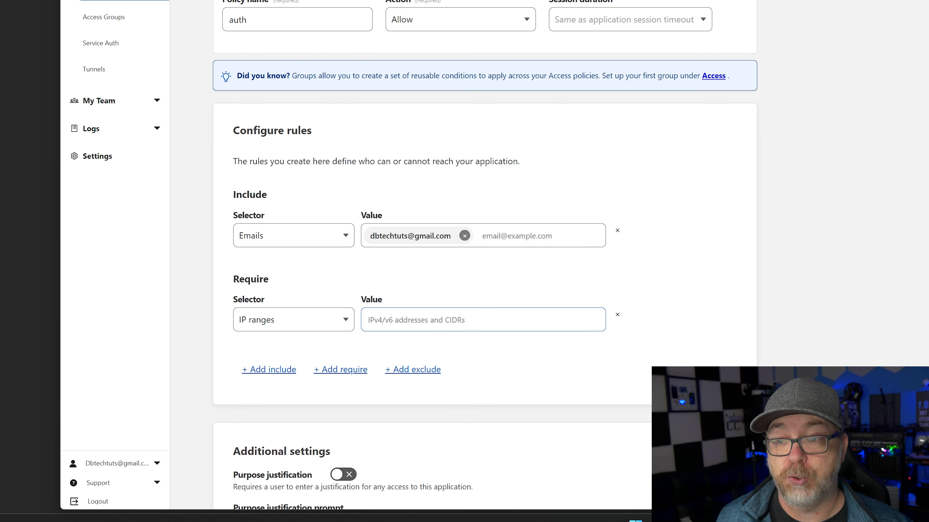
pyautogui.click(300, 320)
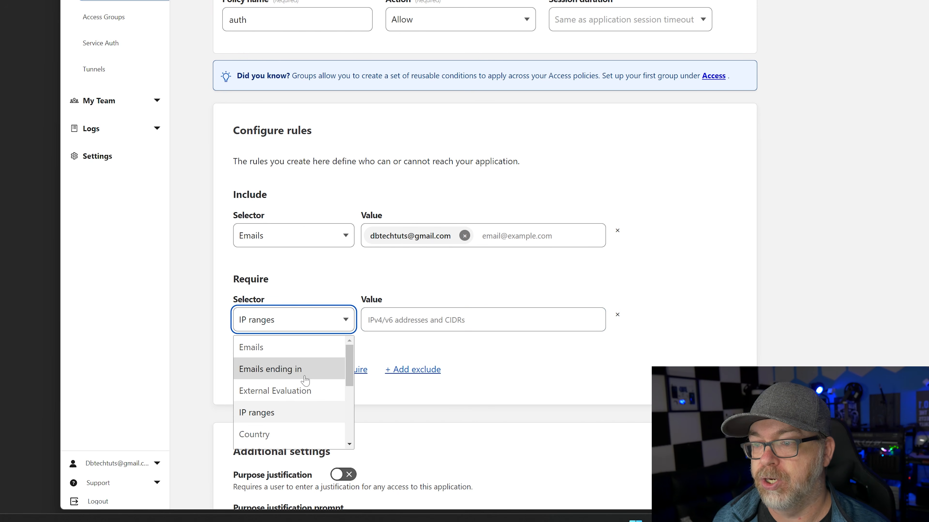
pyautogui.scroll(-1, 295, 384)
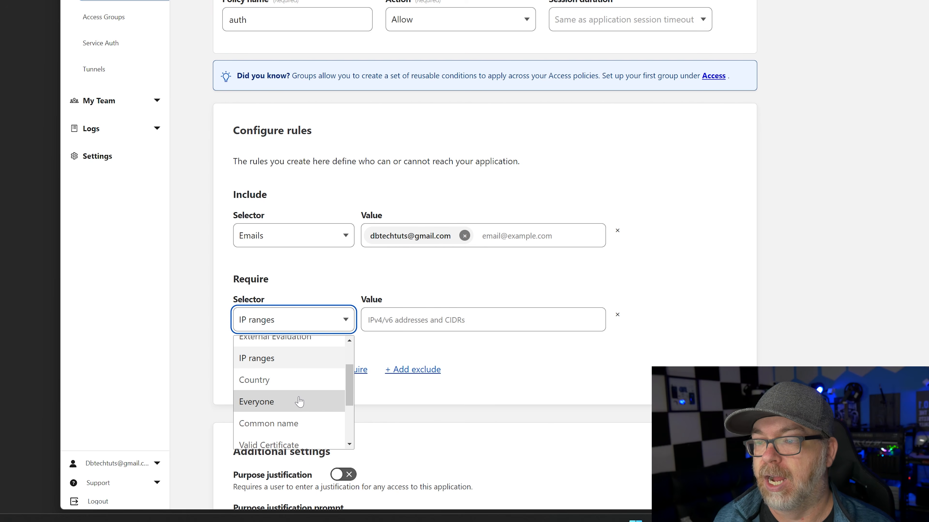
pyautogui.scroll(-2, 297, 400)
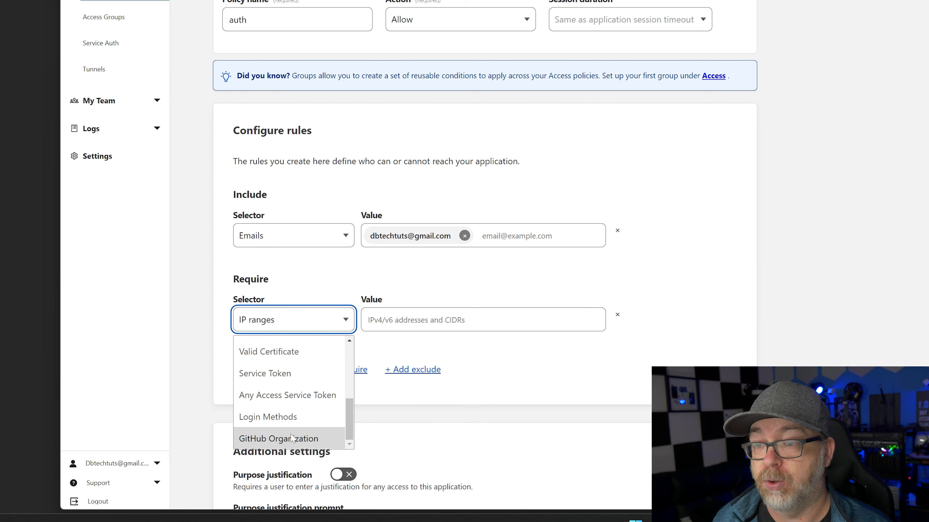
pyautogui.click(304, 441)
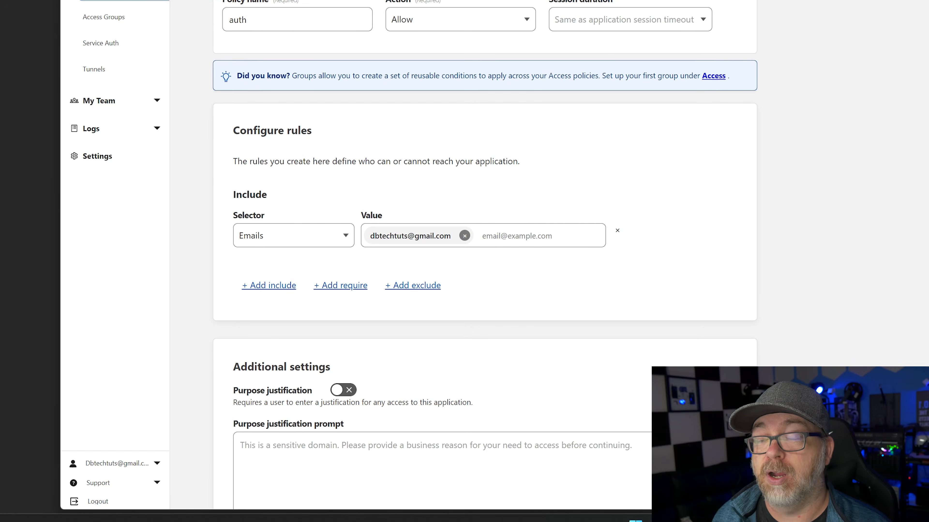
pyautogui.scroll(-4, 218, 119)
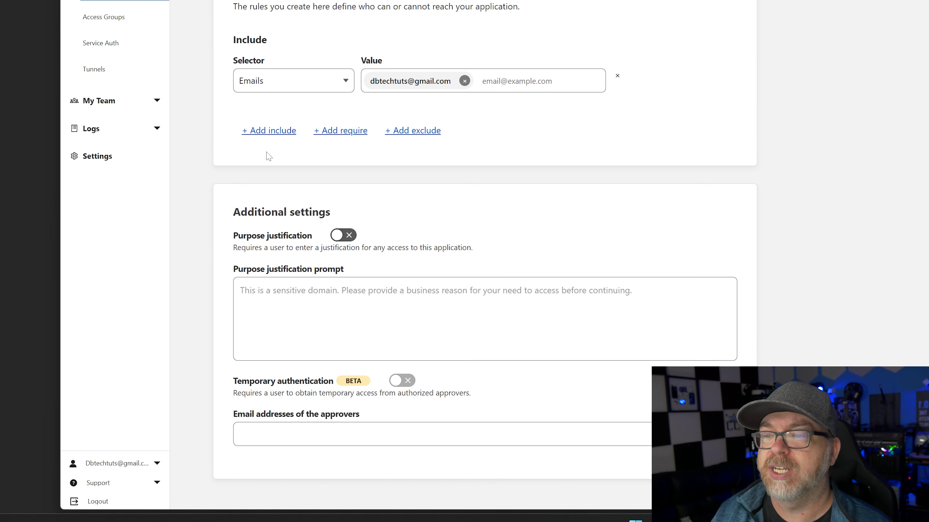
# Turn on purpose justification with the prompt 'Verify your identity'
pyautogui.click(333, 237)
pyautogui.click(340, 284)
pyautogui.write('Ver')
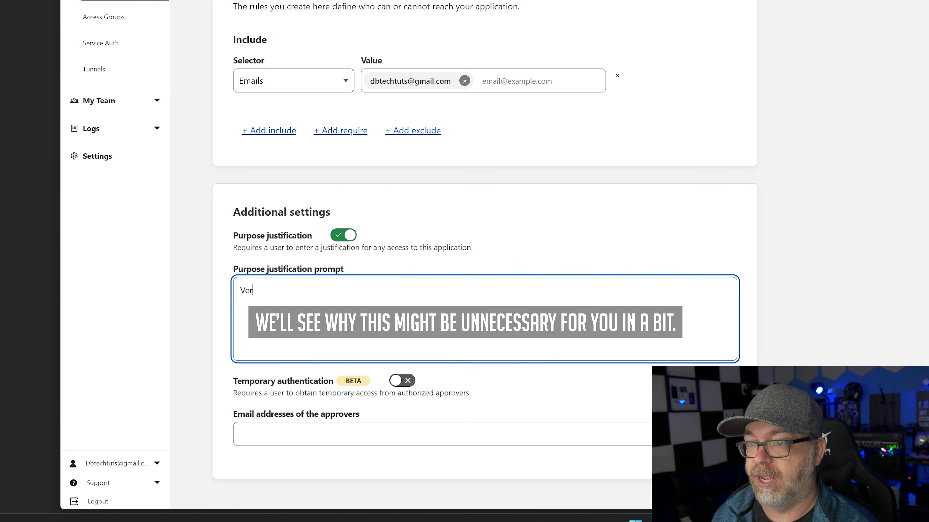
pyautogui.write('ify your identity')
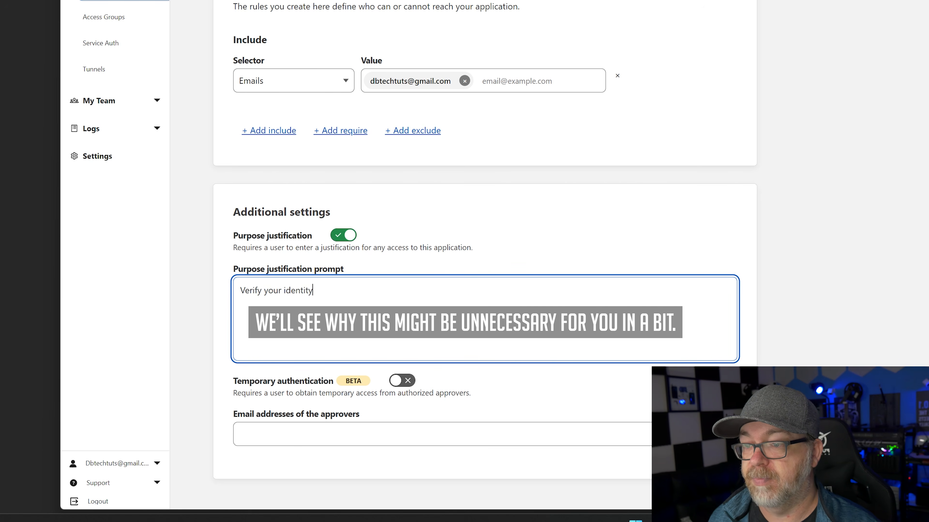
pyautogui.scroll(8, 581, 186)
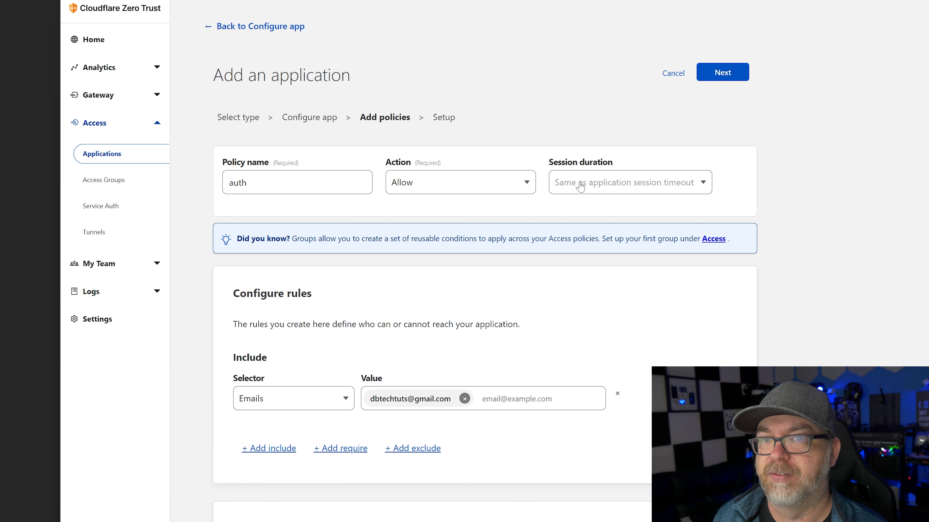
# Save the traggo application, then open its Authentication settings for editing
pyautogui.click(722, 75)
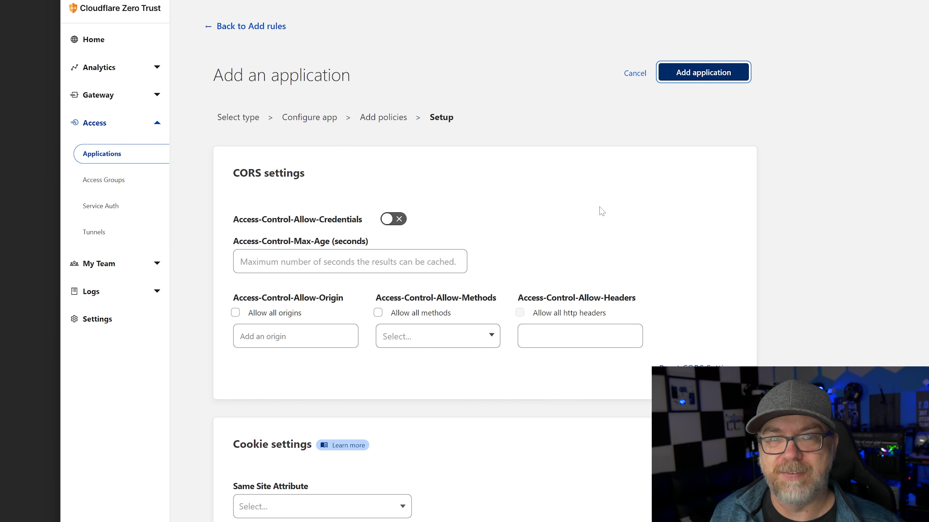
pyautogui.click(690, 76)
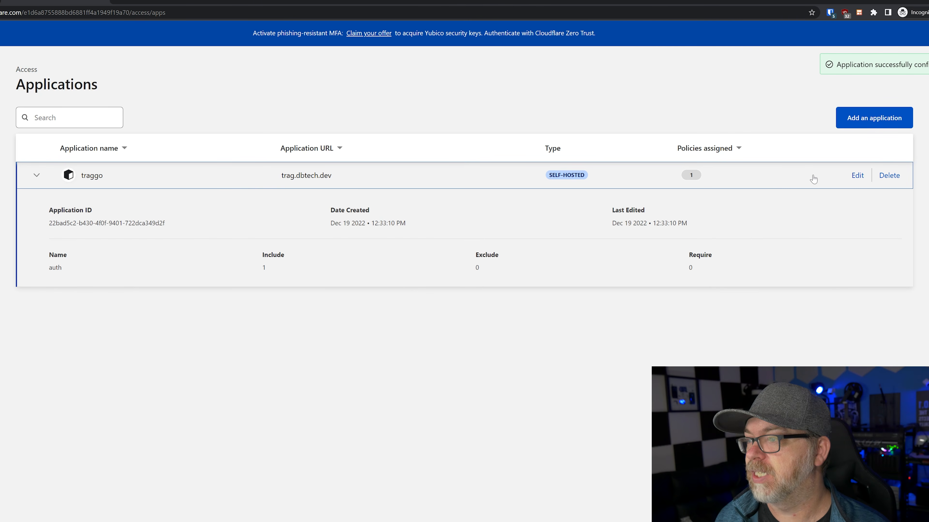
pyautogui.click(857, 176)
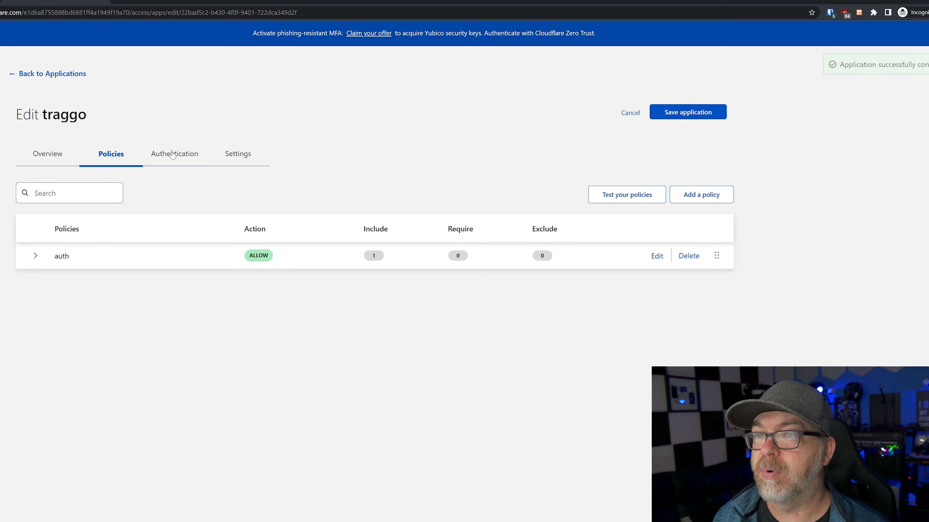
pyautogui.click(175, 153)
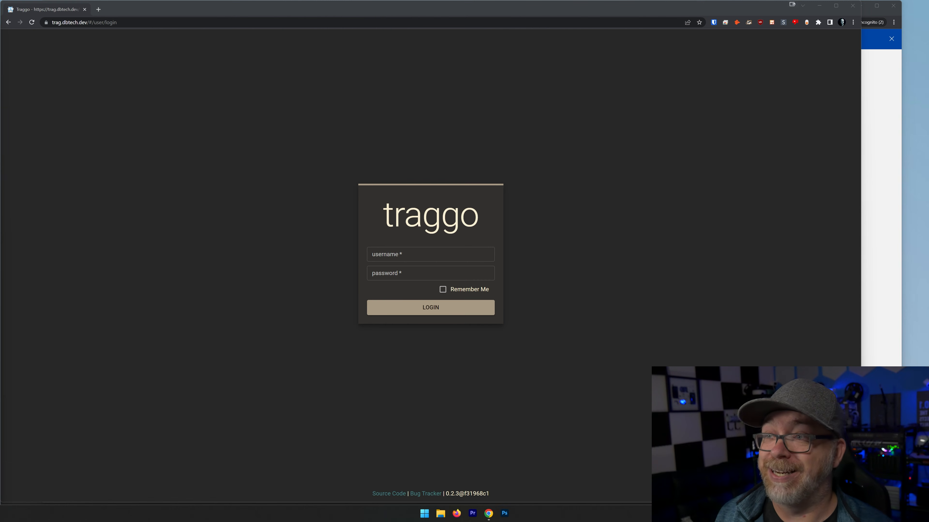
# Load the trag.dbtech.dev address in a new browser tab
pyautogui.click(168, 23)
pyautogui.moveTo(146, 22); pyautogui.dragTo(51, 22)
pyautogui.hotkey('ctrl', 'c')
pyautogui.hotkey('ctrl', 't')
pyautogui.hotkey('ctrl', 'v')
pyautogui.press('Return')
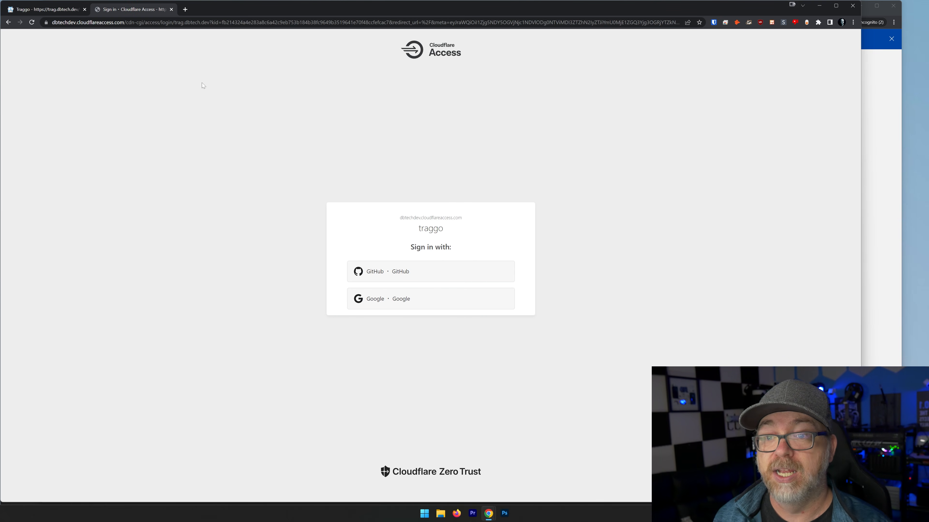
# Sign in with the Google account and submit the justification 'I am me!'
pyautogui.click(376, 299)
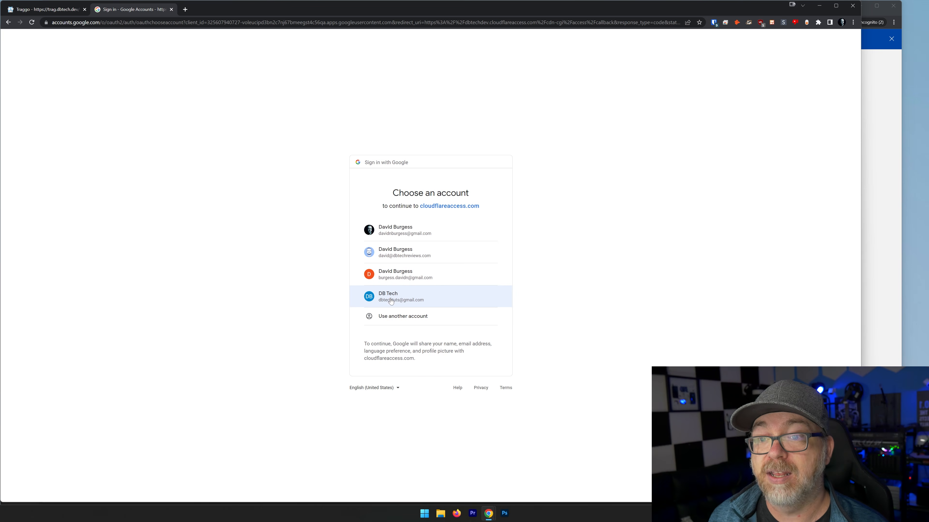
pyautogui.click(388, 300)
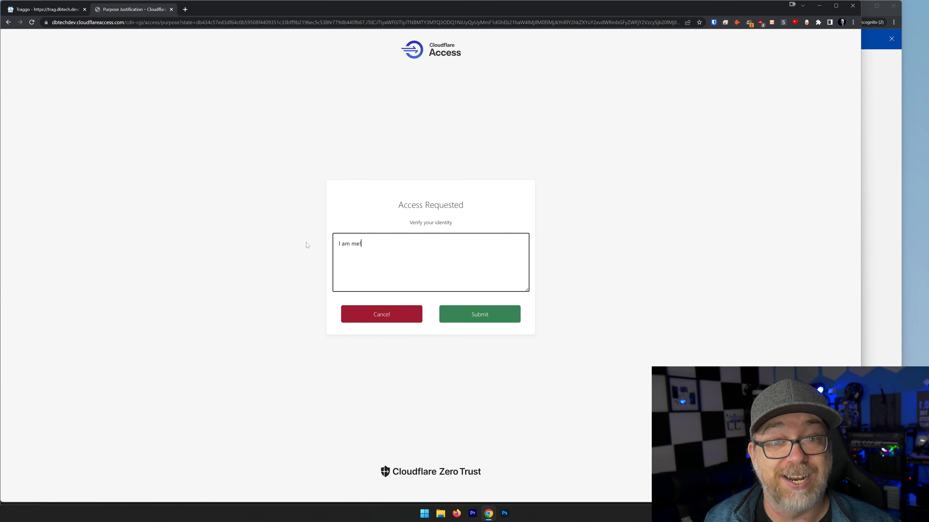
pyautogui.click(500, 316)
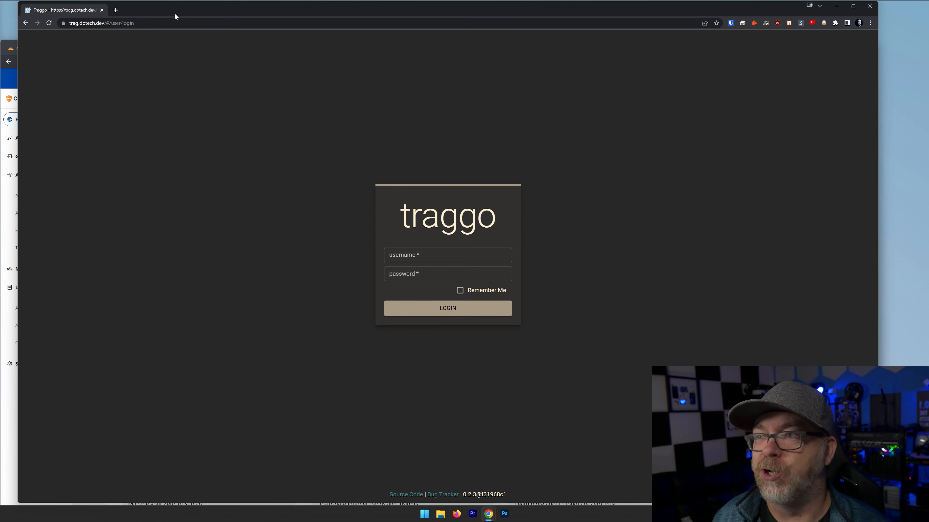
# Expand the traggo Access granted log entry and highlight its purpose_justification response and prompt
pyautogui.click(9, 79)
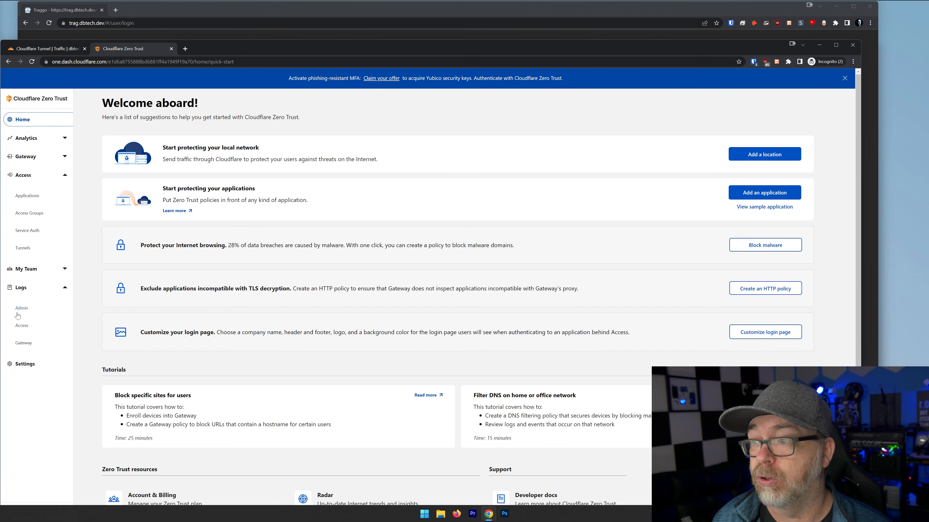
pyautogui.click(22, 326)
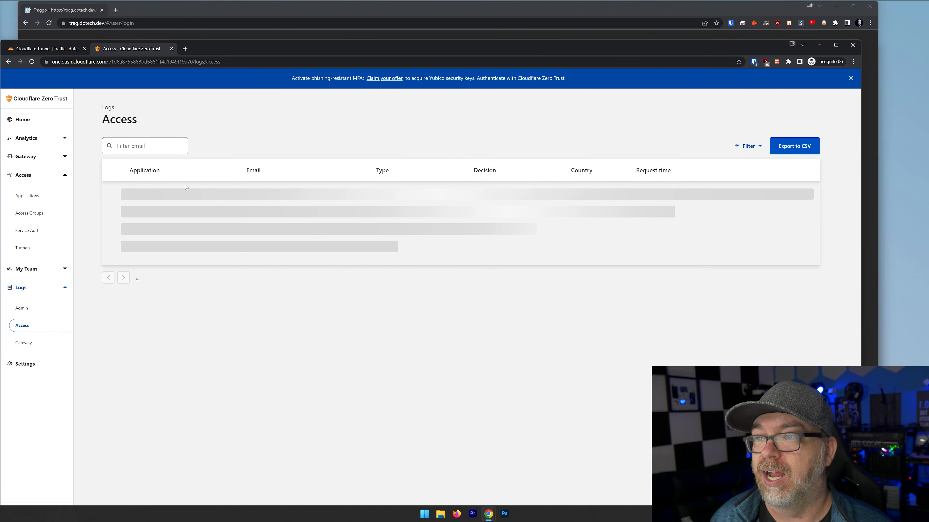
pyautogui.click(128, 190)
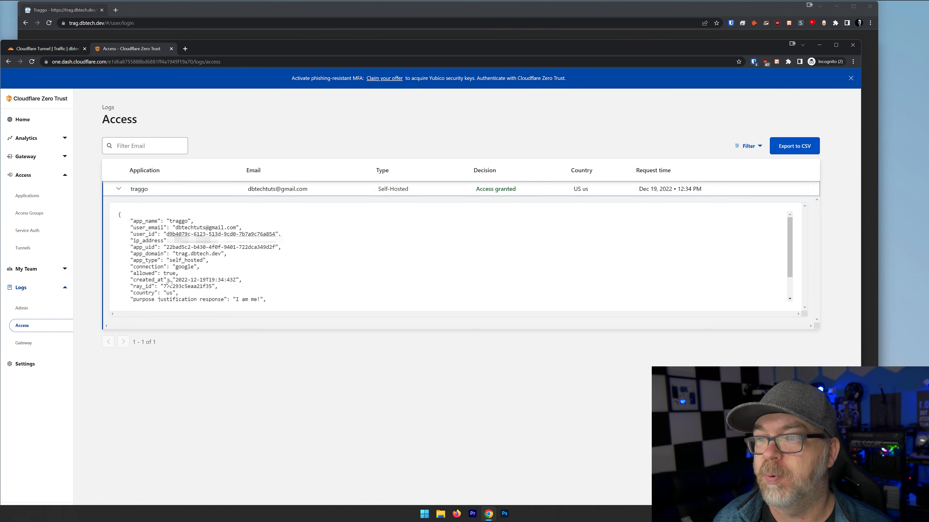
pyautogui.moveTo(235, 301); pyautogui.dragTo(284, 280)
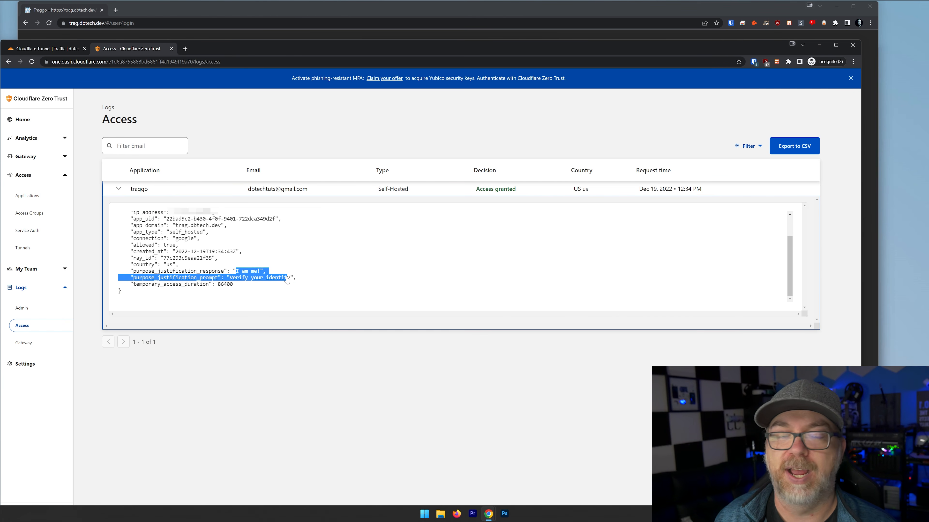